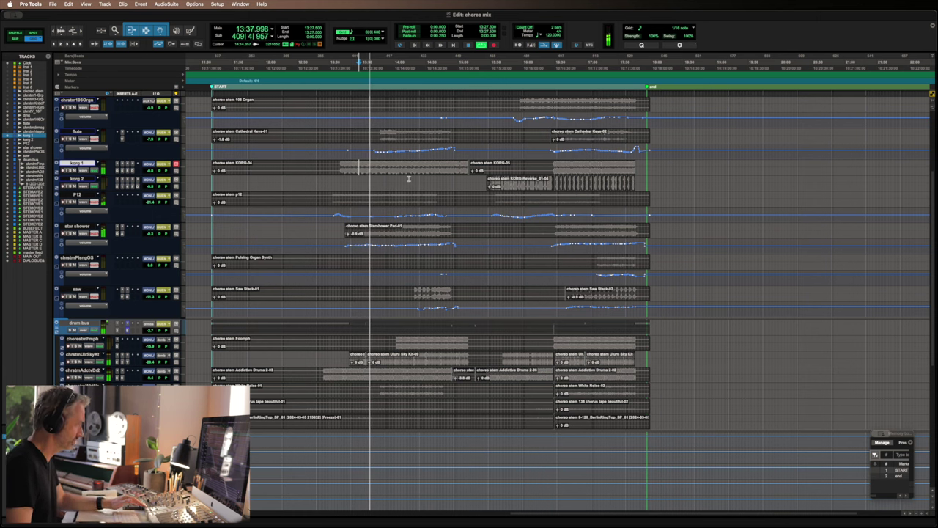
In the Mix window, look over the aux and master strips, then solo the drum bus.
key(super+equal)
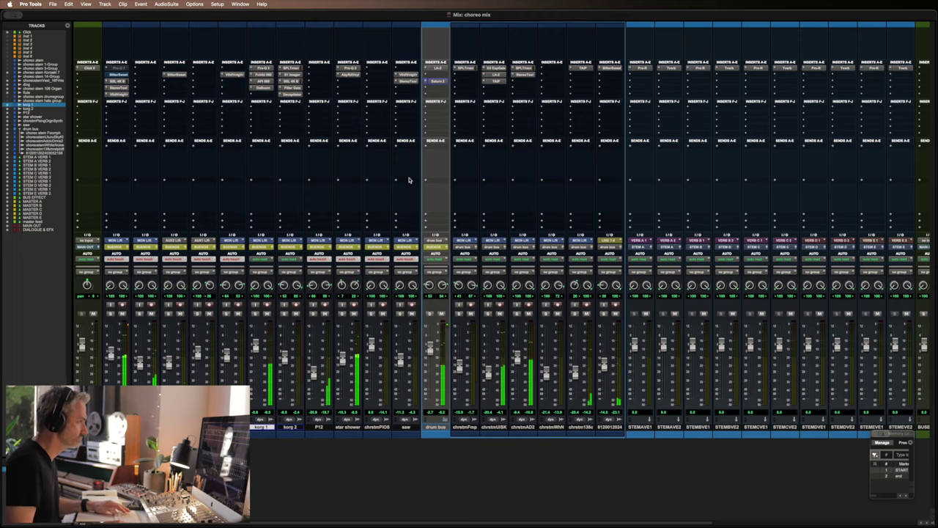
scroll(526, 183, right, 1)
scroll(525, 182, right, 5)
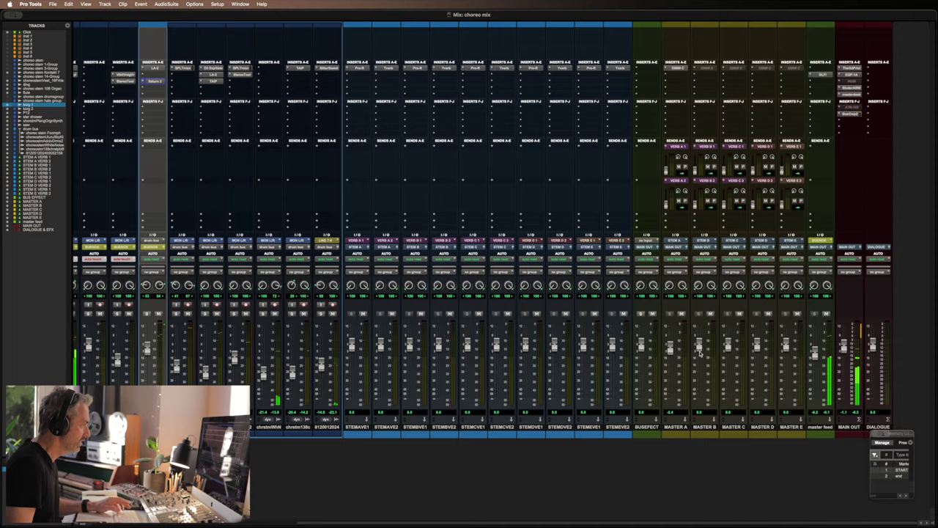
scroll(700, 354, left, 5)
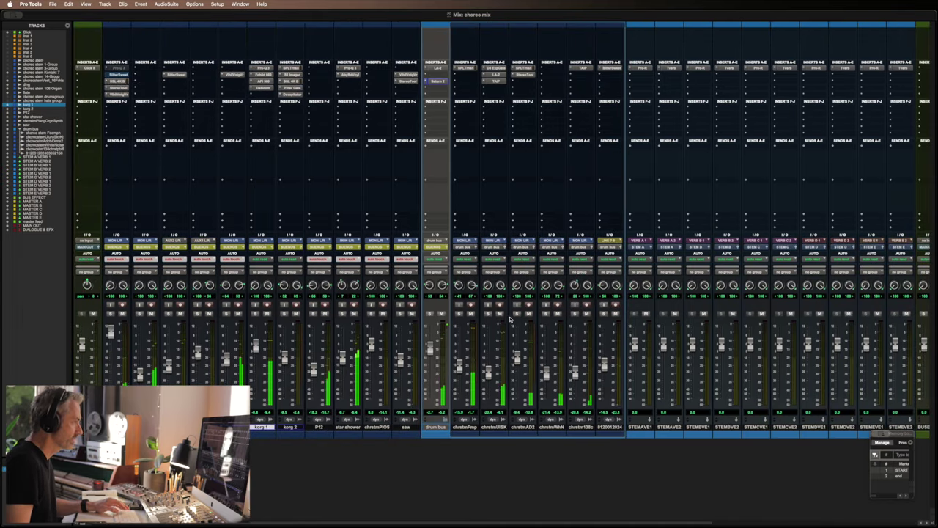
click(430, 314)
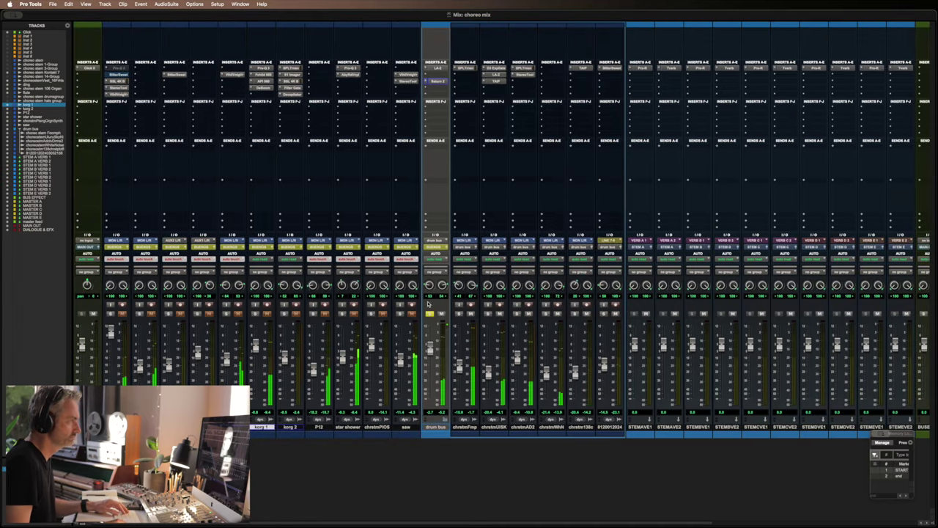
Open the drum bus LA-2A, then compare the drums with Saturn 2 bypassed.
click(434, 67)
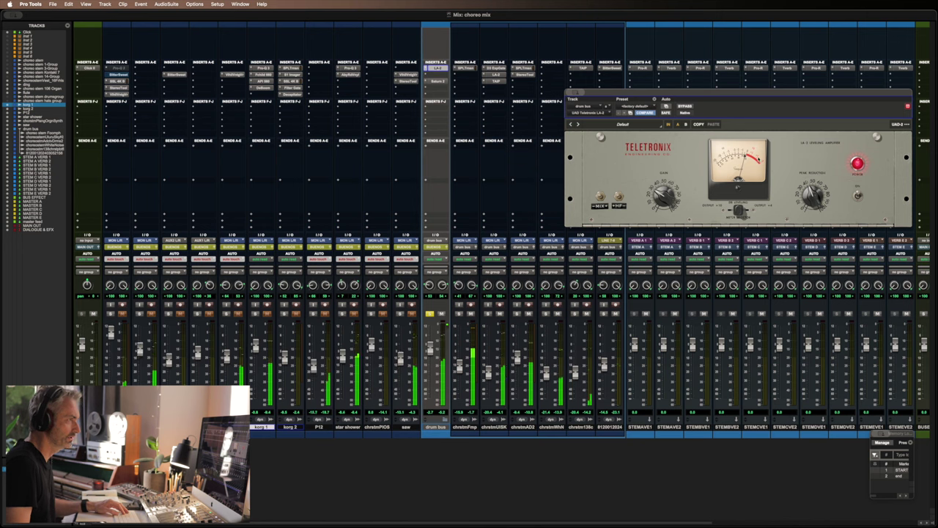
click(437, 80)
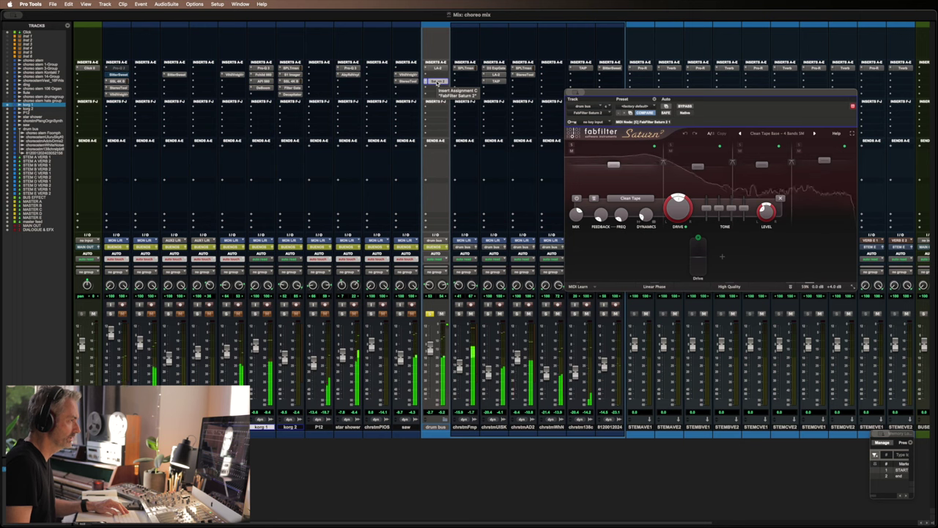
super+click(437, 81)
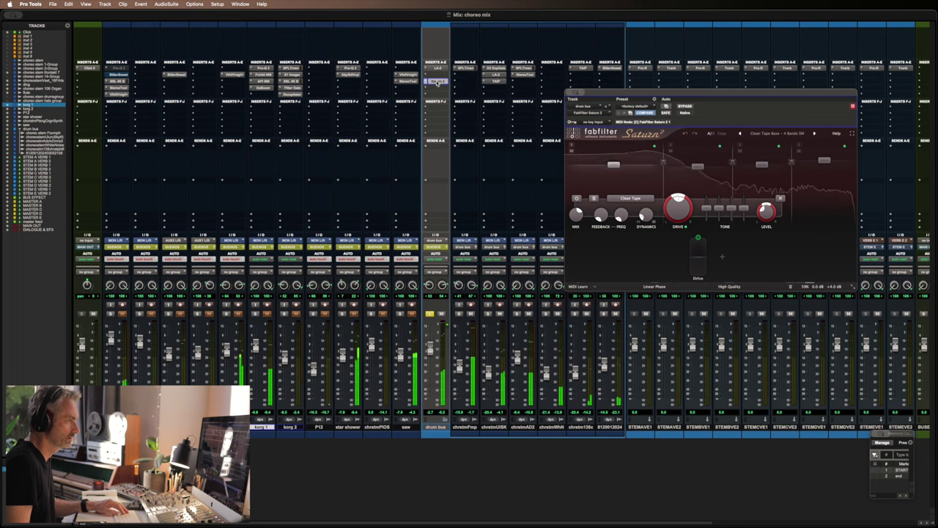
click(438, 82)
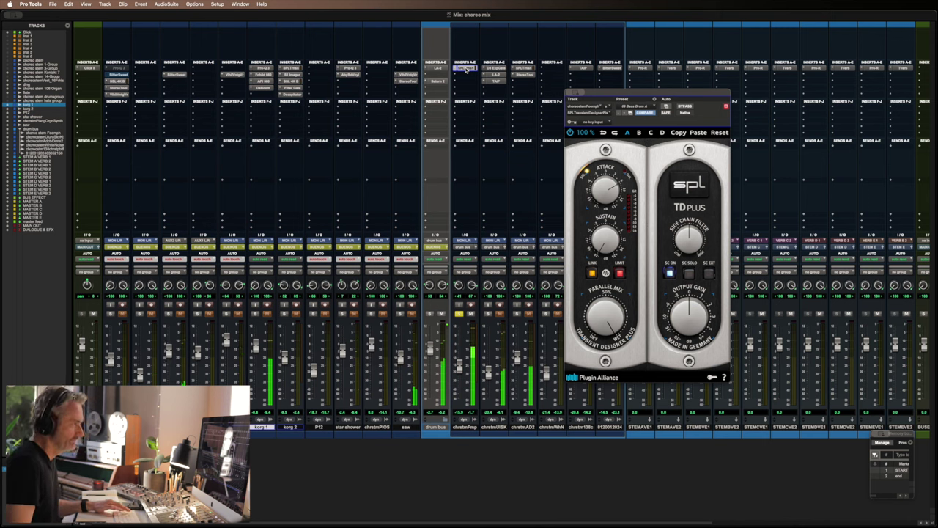
Bypass and re-enable TD Plus, unsolo chrstmFmp, and return to the Edit window.
super+click(466, 68)
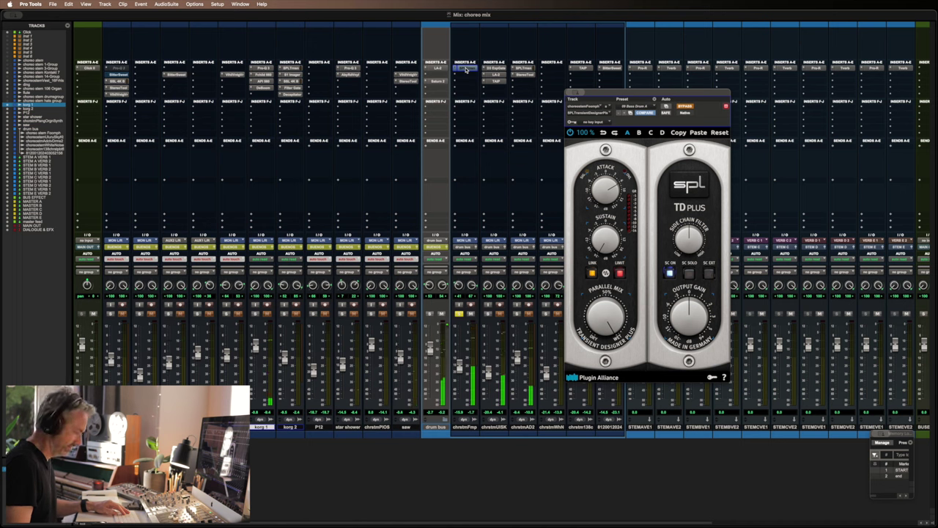
super+click(466, 68)
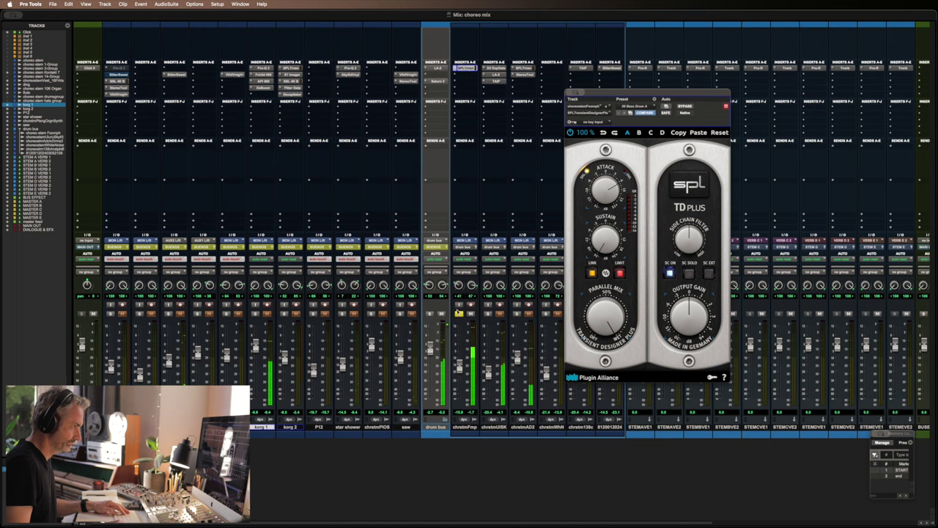
click(459, 313)
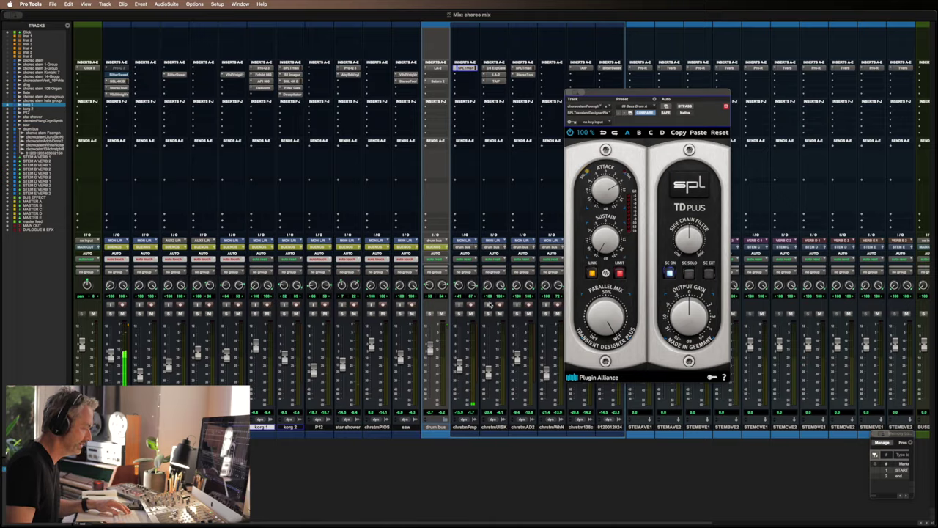
key(super+equal)
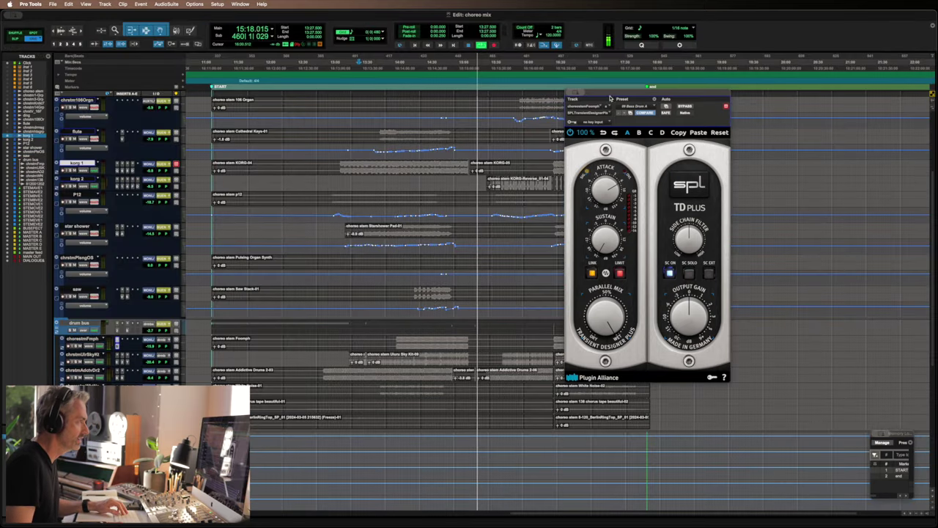
Close TD Plus, play from 16:34 on the KORG track, and return to the Mix window.
click(569, 94)
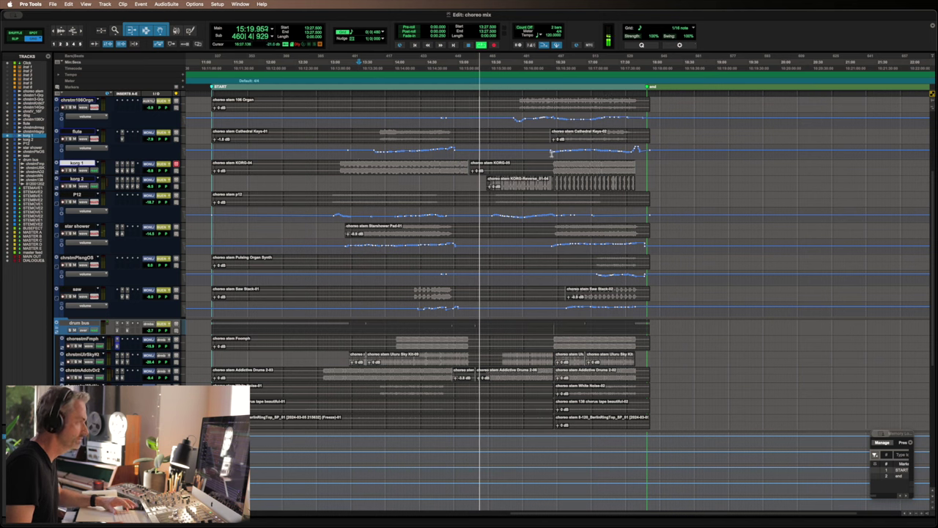
click(558, 165)
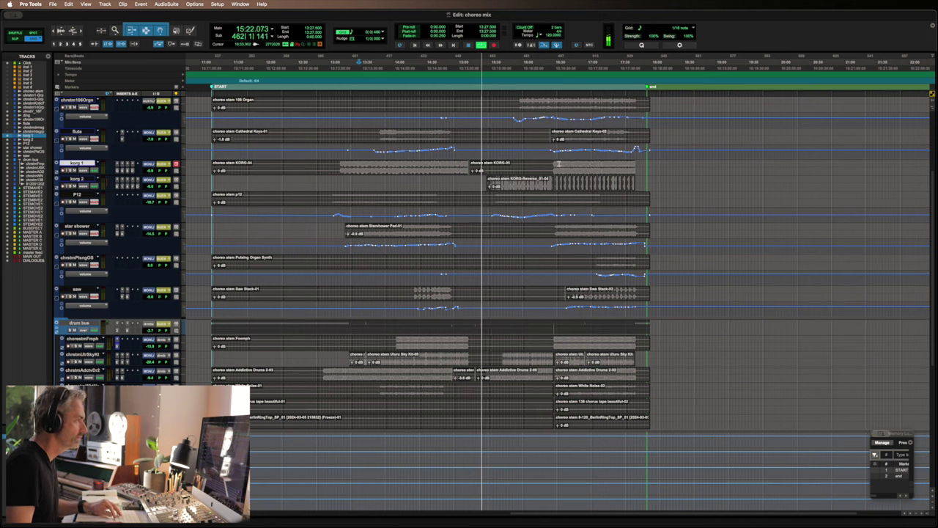
key(space)
key(space)
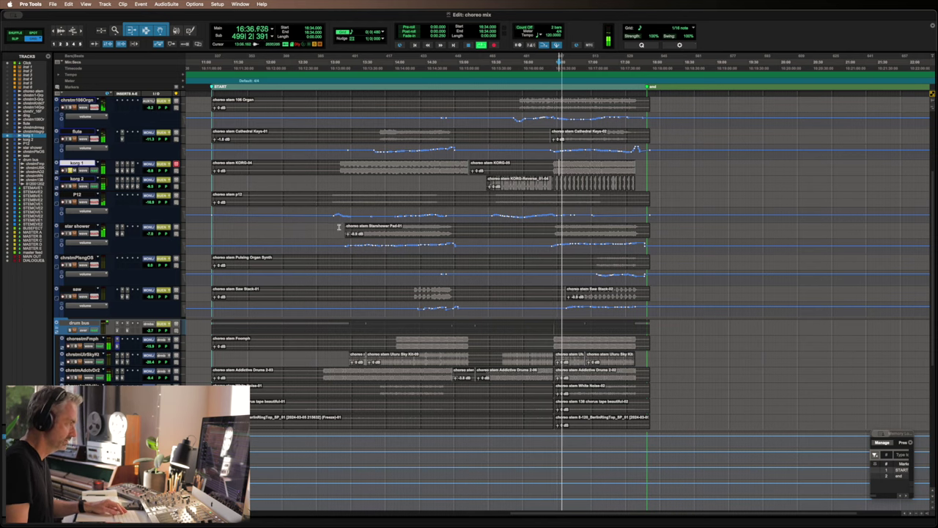
key(super+equal)
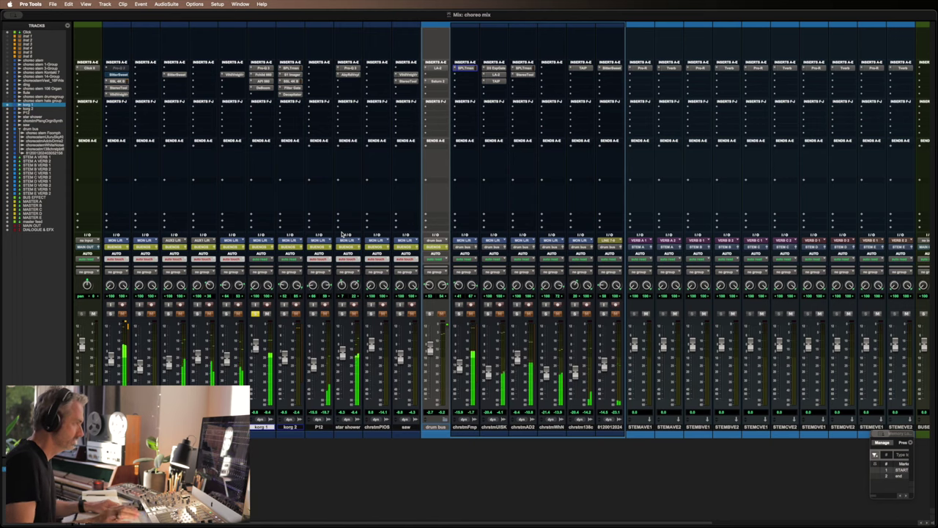
In korg 1's Pro-Q 3, lower the low cut to 41.7 Hz and sweep a +17 dB boost to 272 Hz.
click(262, 69)
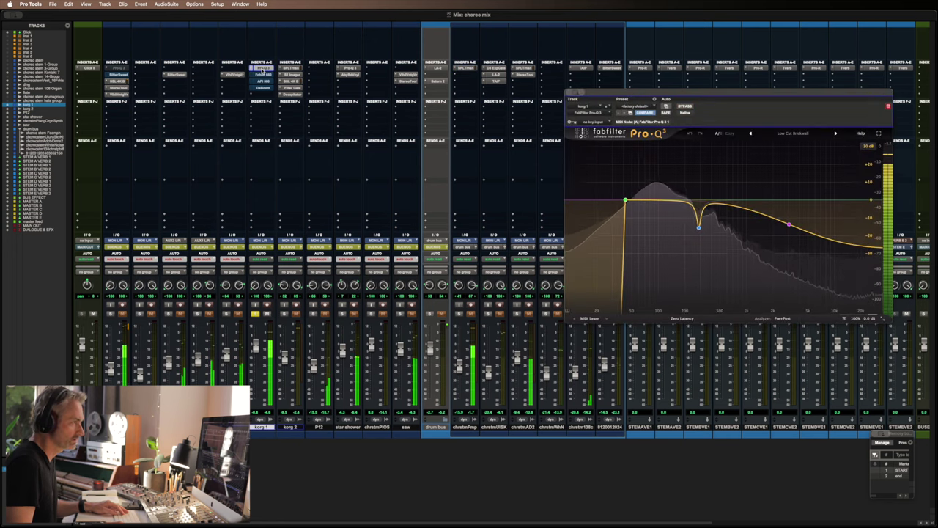
mouse_move(639, 192)
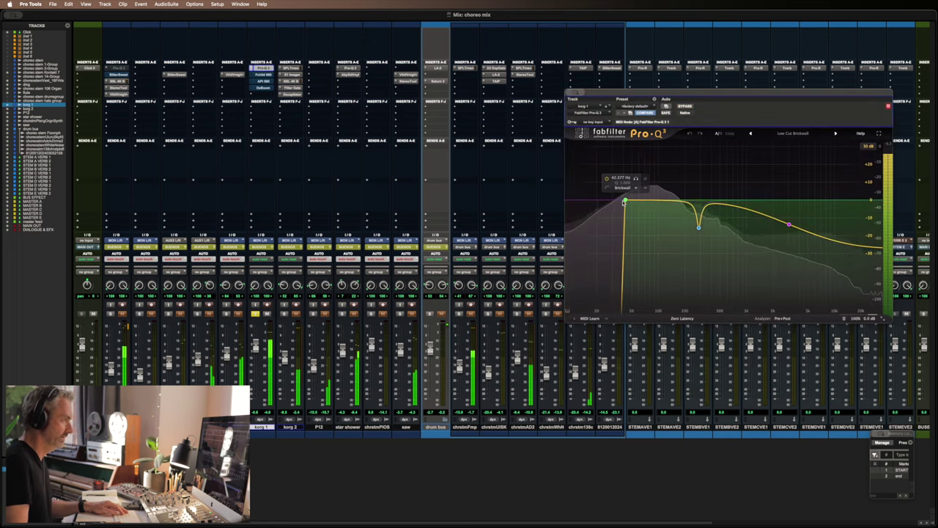
mouse_move(625, 202)
mouse_down()
mouse_move(609, 201)
mouse_move(630, 202)
mouse_up()
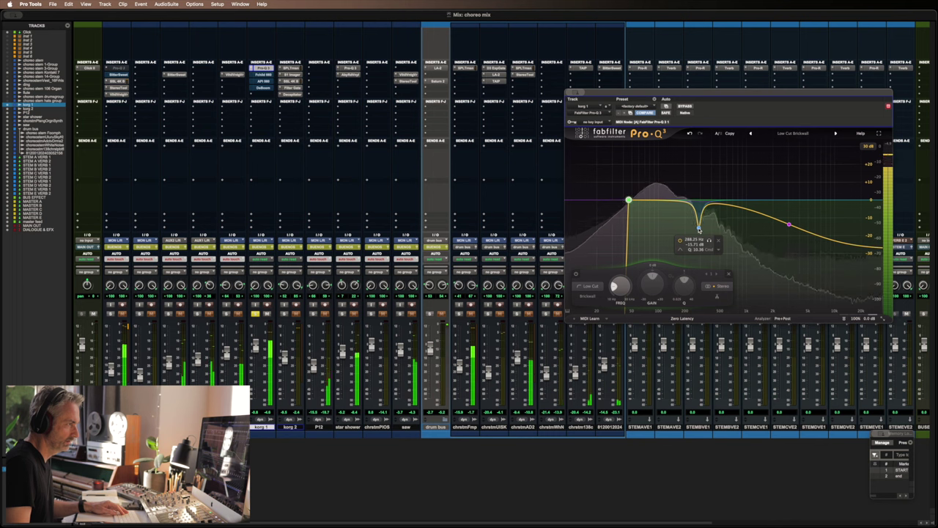
drag(699, 228, 694, 169)
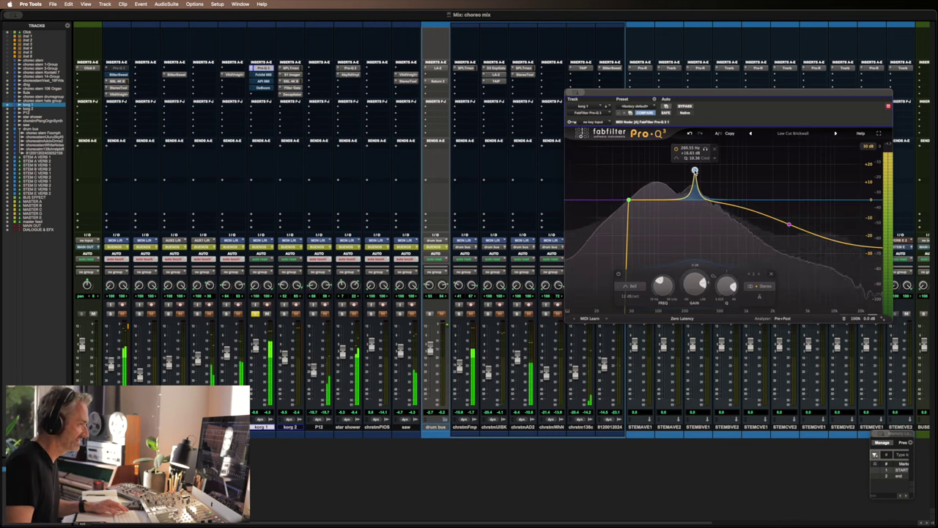
drag(695, 171, 697, 222)
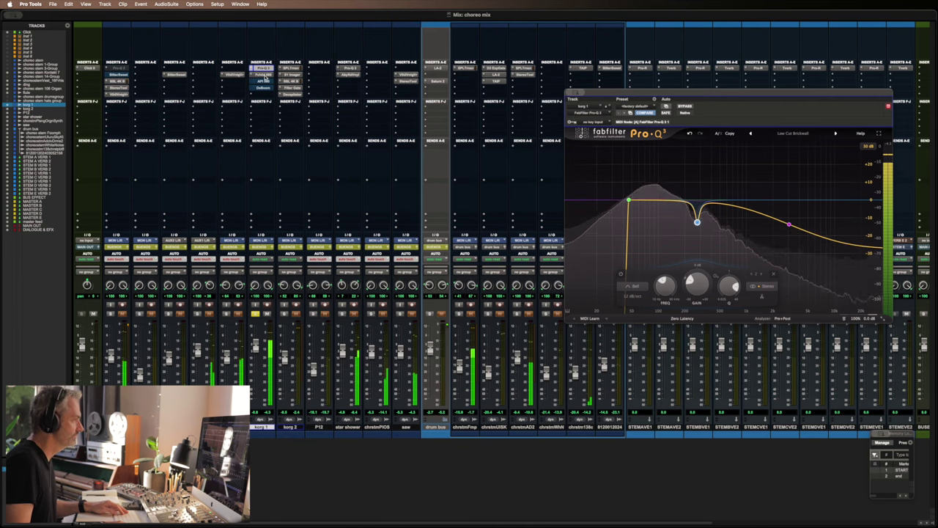
Check korg 1's Fairchild 660, API 560 and DeBoom inserts, then close DeBoom.
click(264, 77)
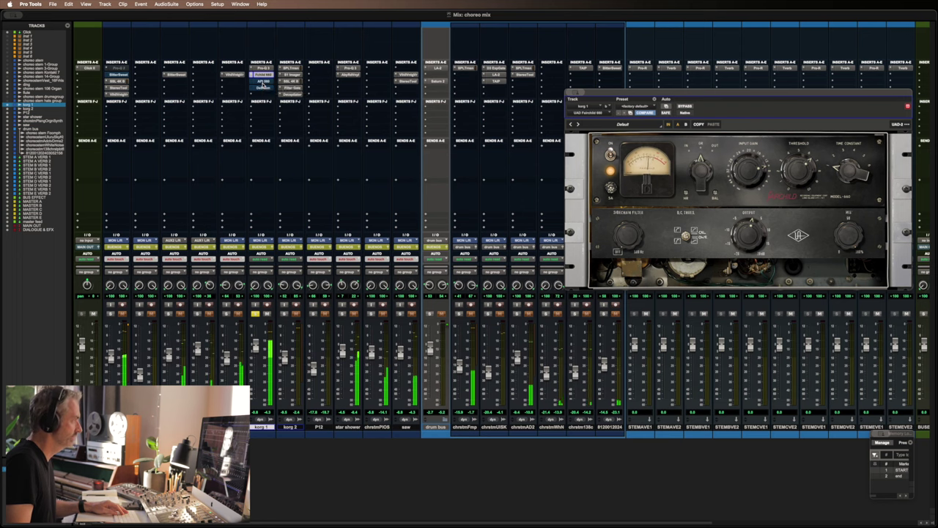
click(263, 86)
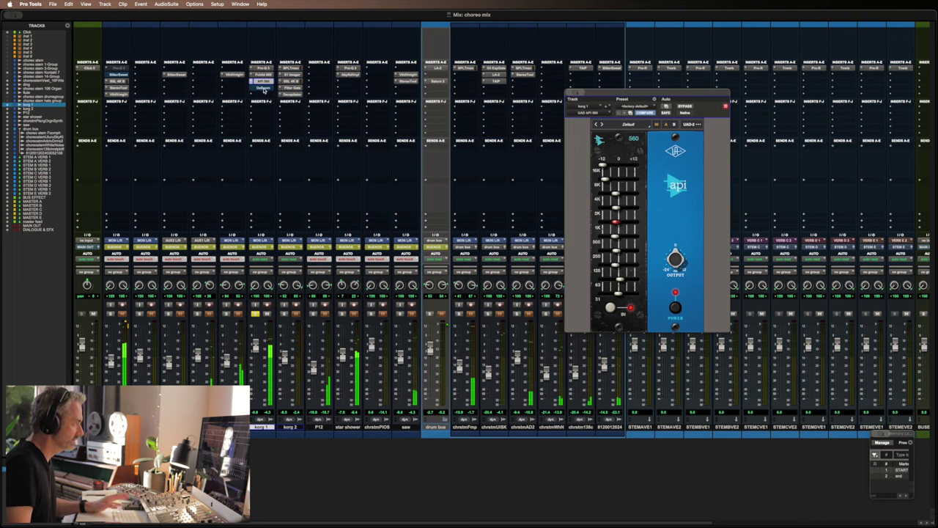
click(263, 88)
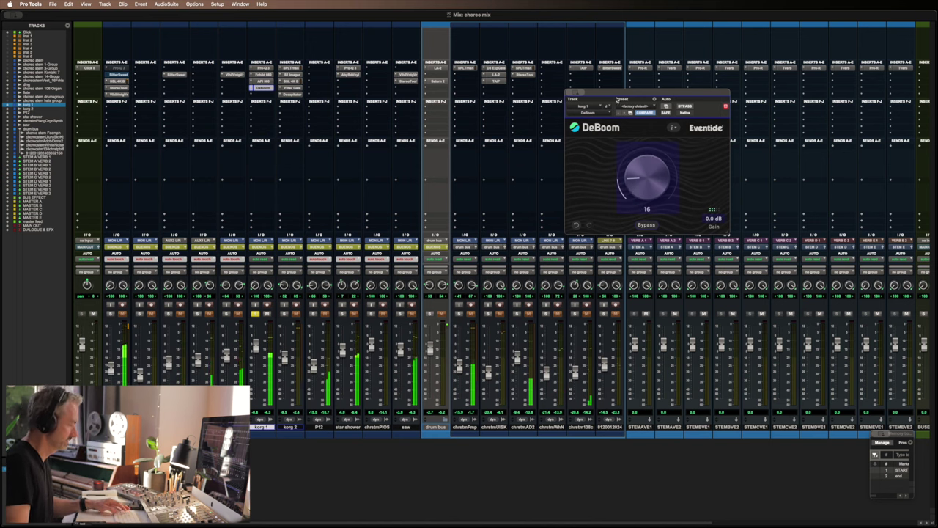
key(super+w)
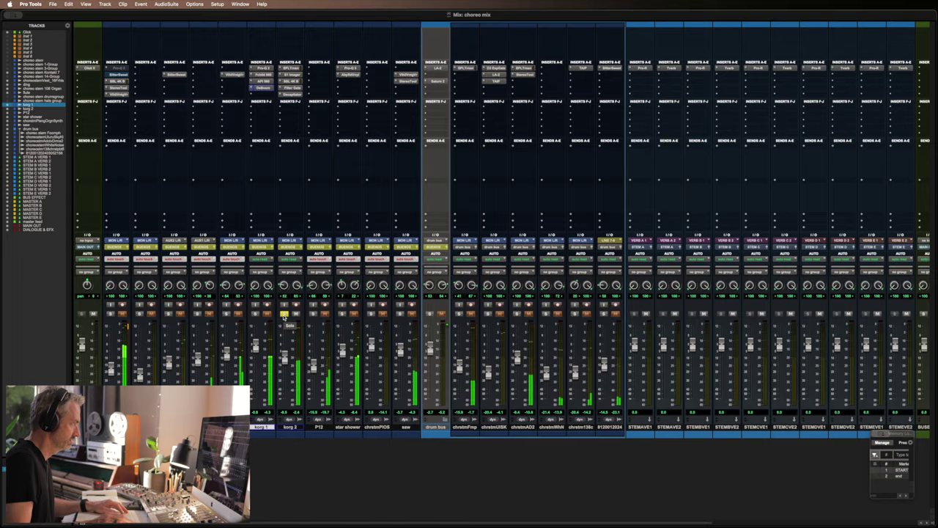
In the Edit window, enlarge korg 2, adjust the zoom, and place the insertion point at 15:42.
key(super+equal)
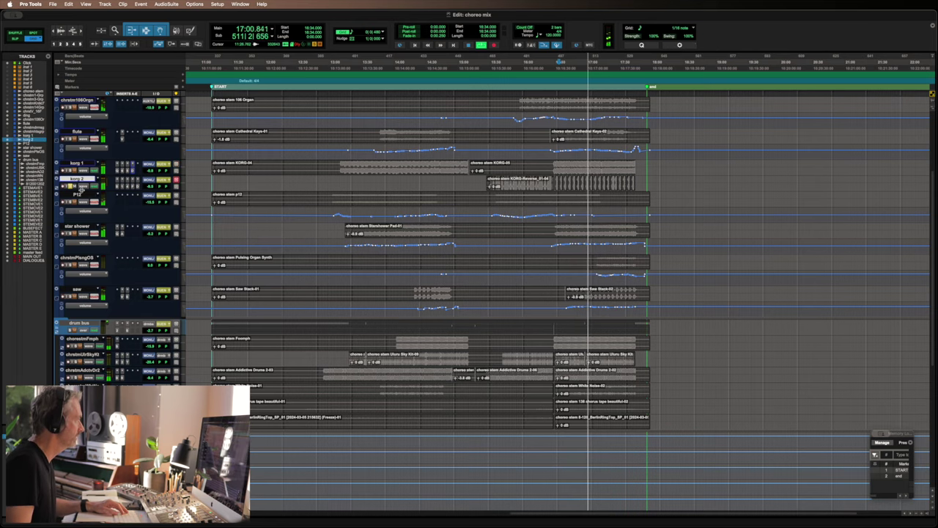
drag(79, 189, 87, 247)
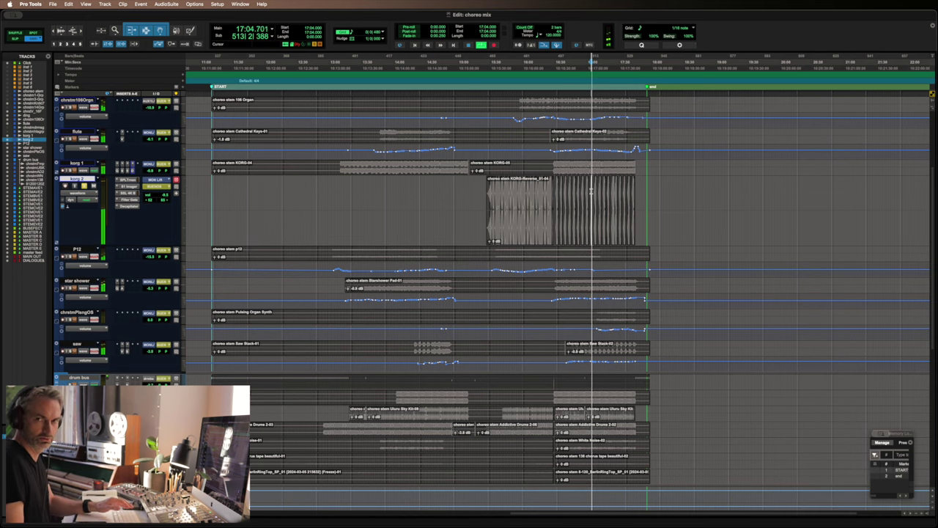
key(ctrl+bracketright)
key(ctrl+bracketright)
key(ctrl+bracketright)
key(ctrl+bracketright)
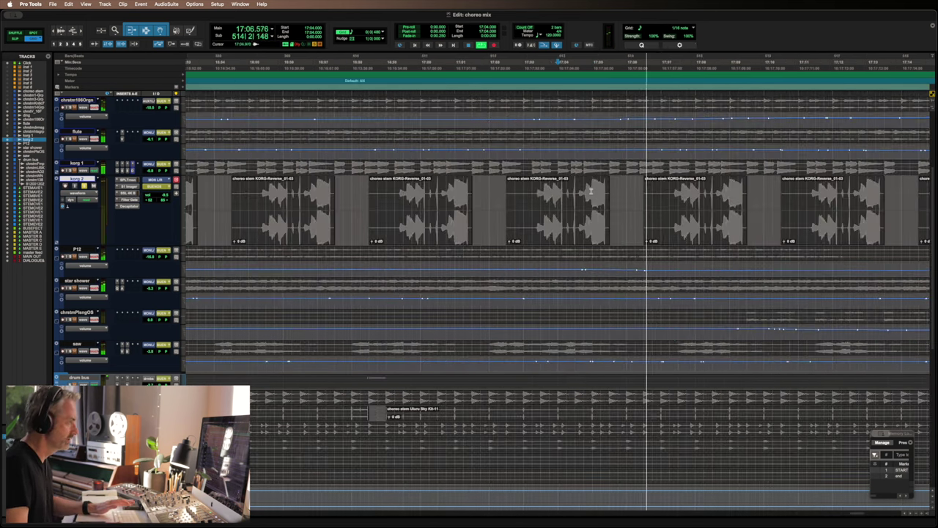
key(ctrl+bracketleft)
key(ctrl+bracketleft)
key(ctrl+bracketleft)
key(ctrl+bracketleft)
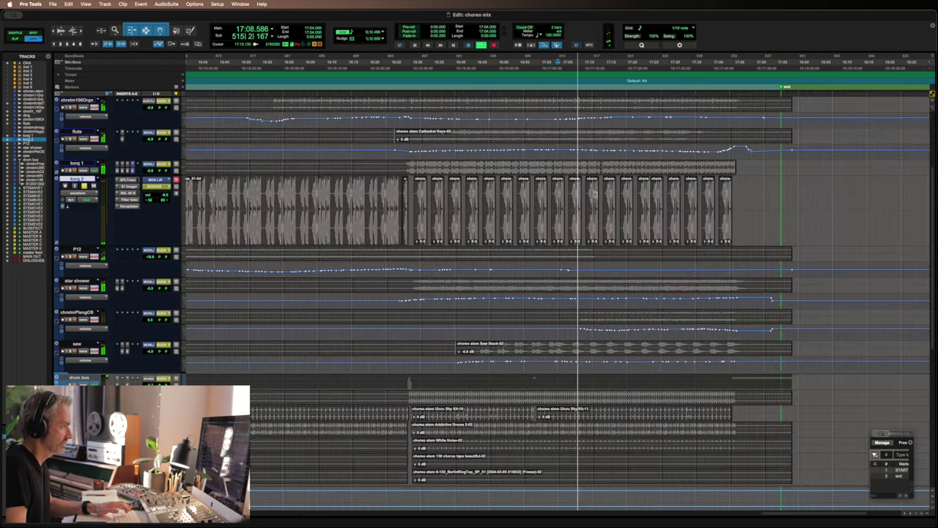
key(ctrl+bracketleft)
key(ctrl+bracketleft)
key(ctrl+bracketright)
key(ctrl+bracketright)
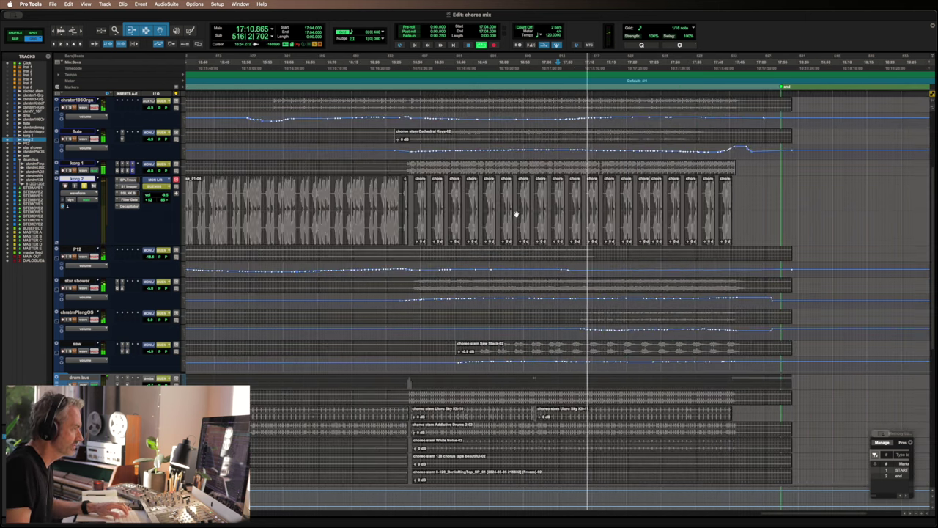
key(ctrl+bracketleft)
click(382, 187)
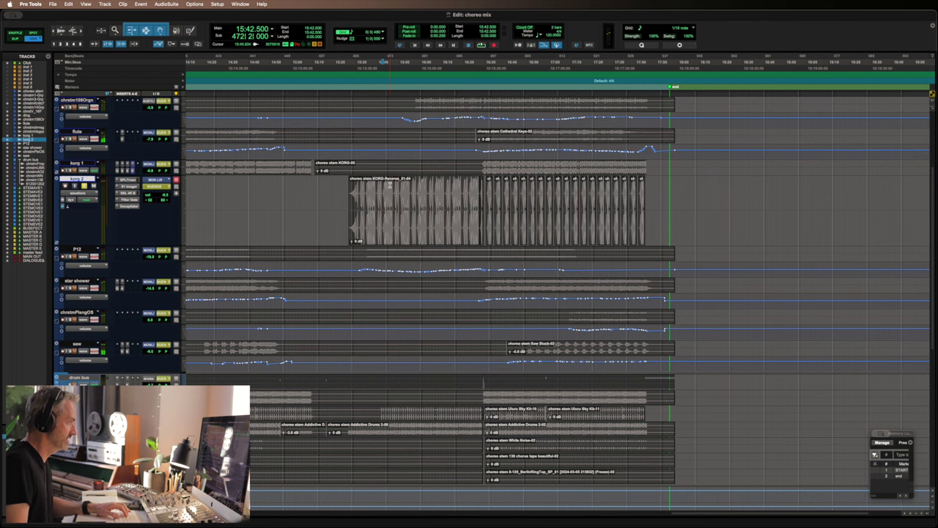
Loop-play a selected section of the KORG-Reverse clip and open korg 2's SPL TD Plus.
key(ctrl+bracketright)
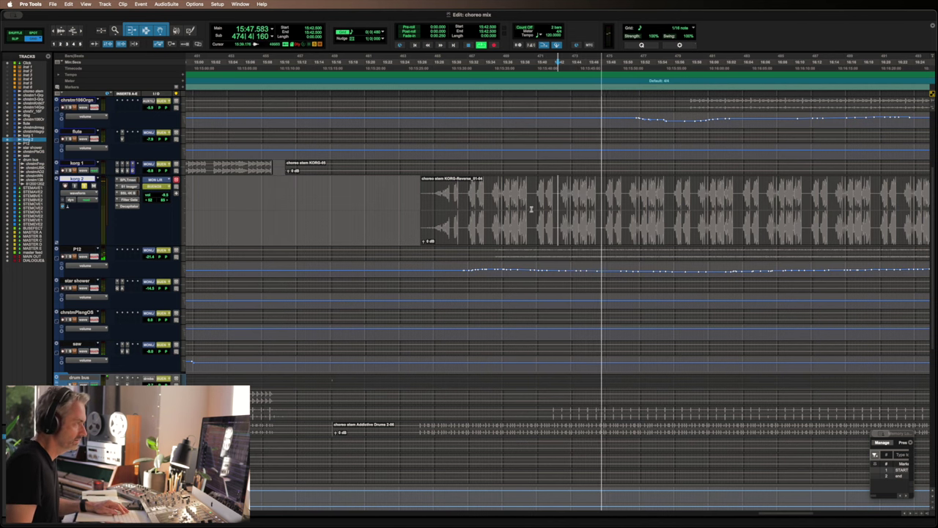
drag(538, 191, 635, 196)
key(space)
key(space)
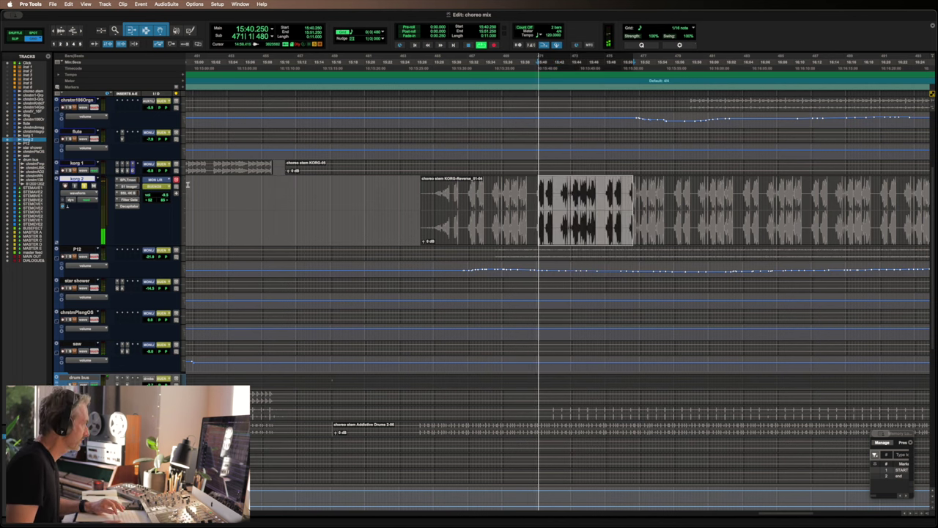
click(132, 179)
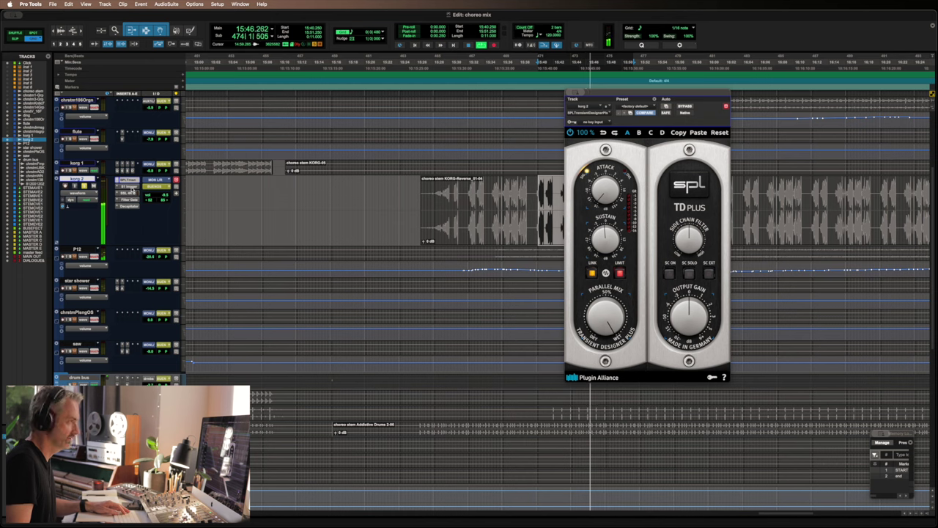
Bypass korg 2's S1 Stereo Imager, then check its SSL 4K B and Filter Gate.
click(129, 186)
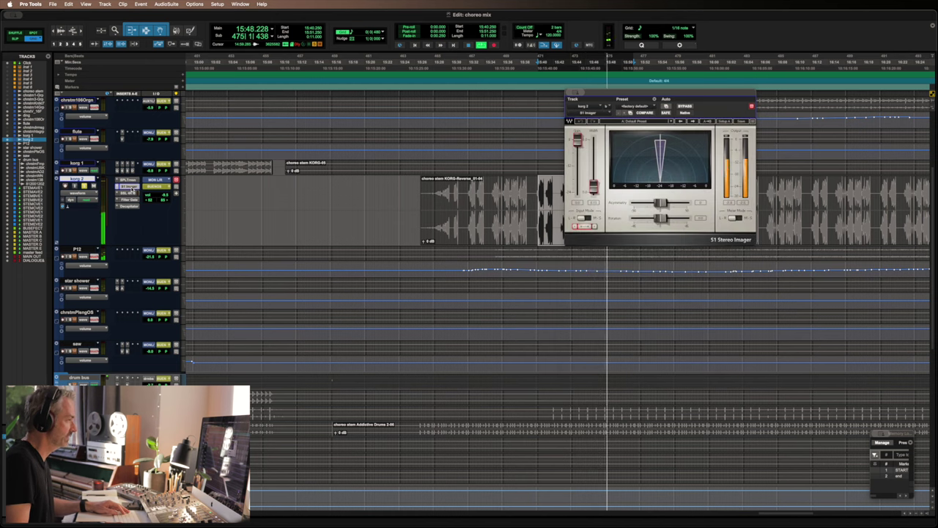
super+click(131, 187)
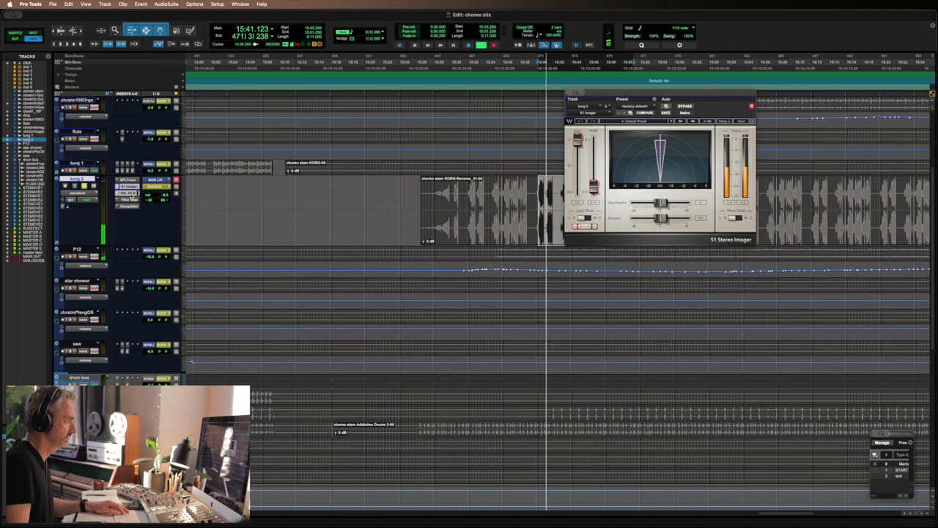
click(131, 193)
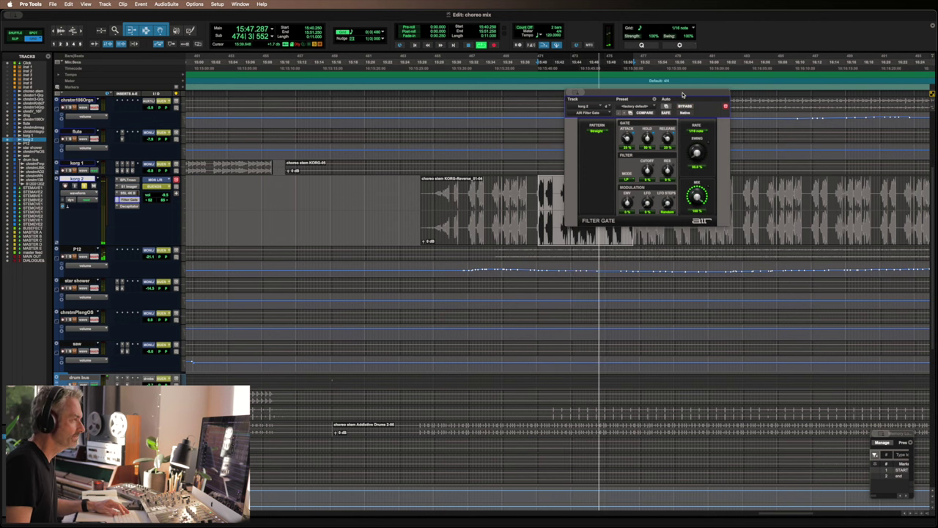
drag(682, 94, 467, 176)
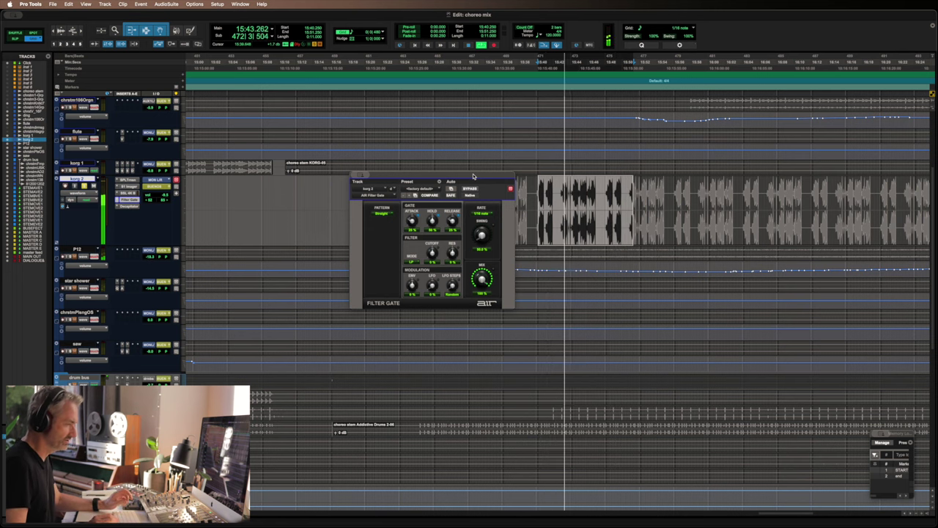
click(128, 201)
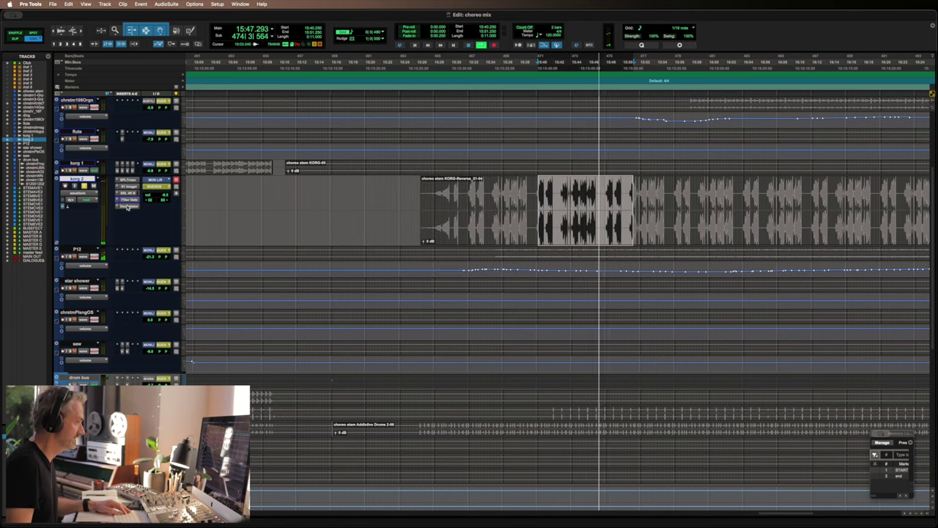
Check and close korg 2's Decapitator, then zoom out and stop playback.
click(129, 207)
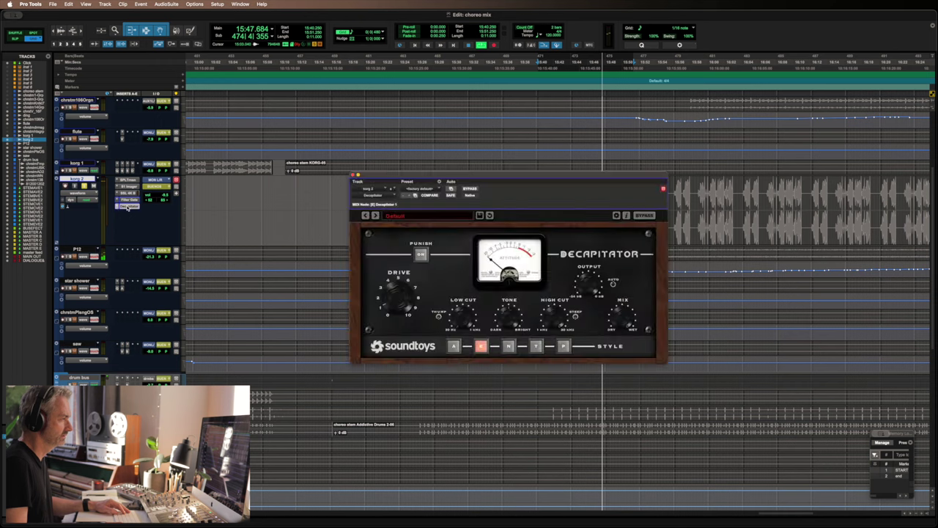
click(129, 207)
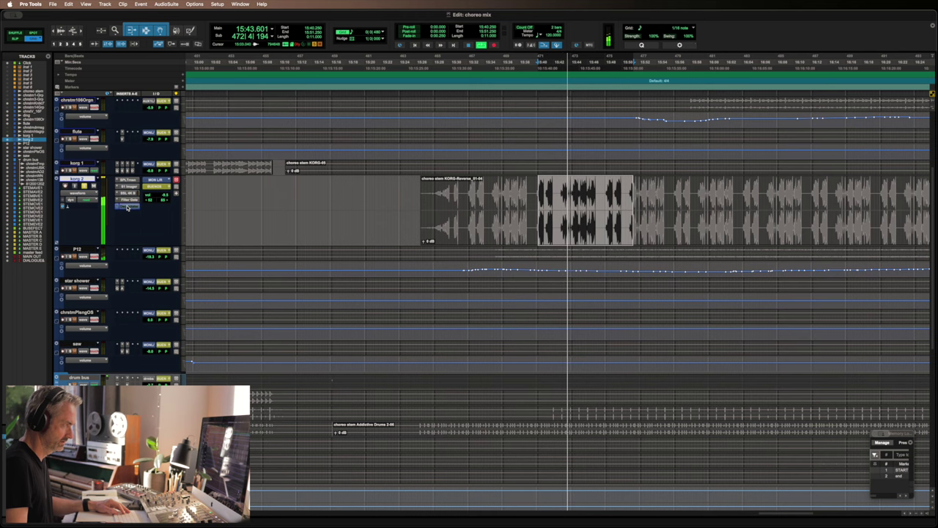
click(128, 207)
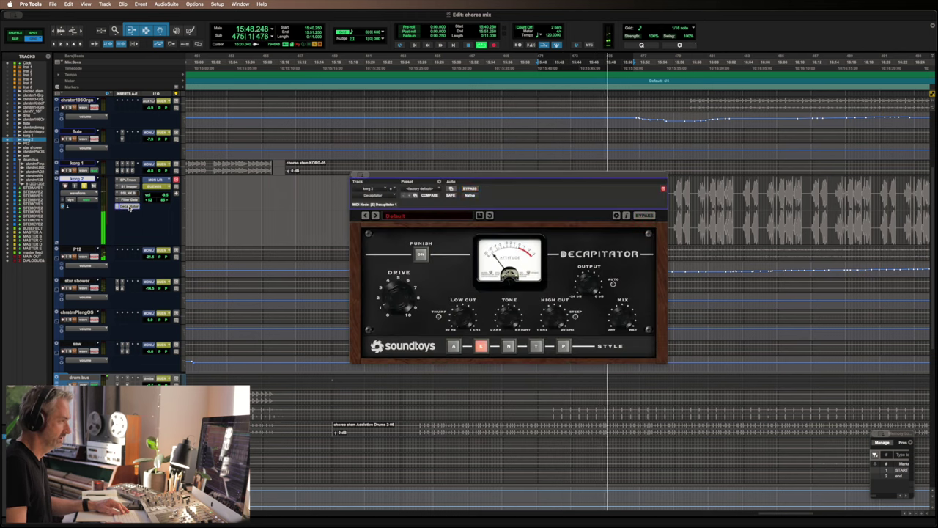
key(super+w)
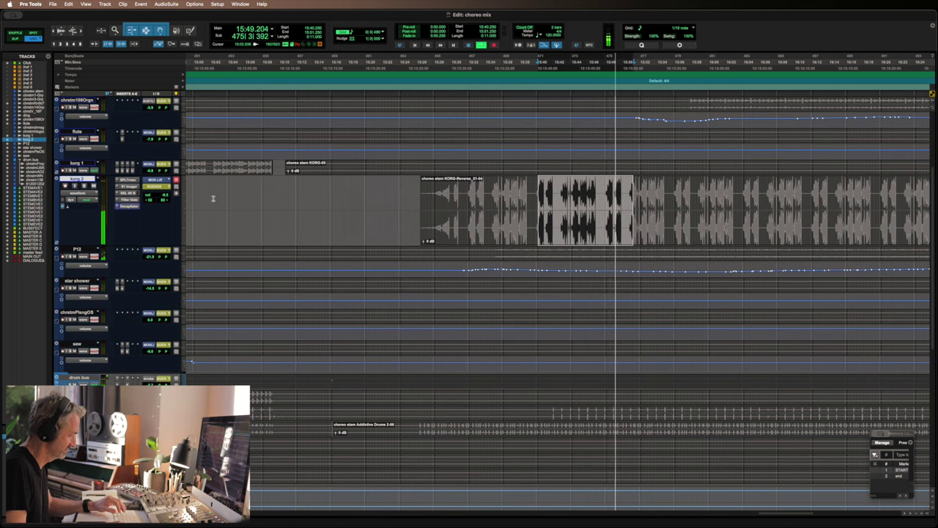
key(r)
key(r)
key(space)
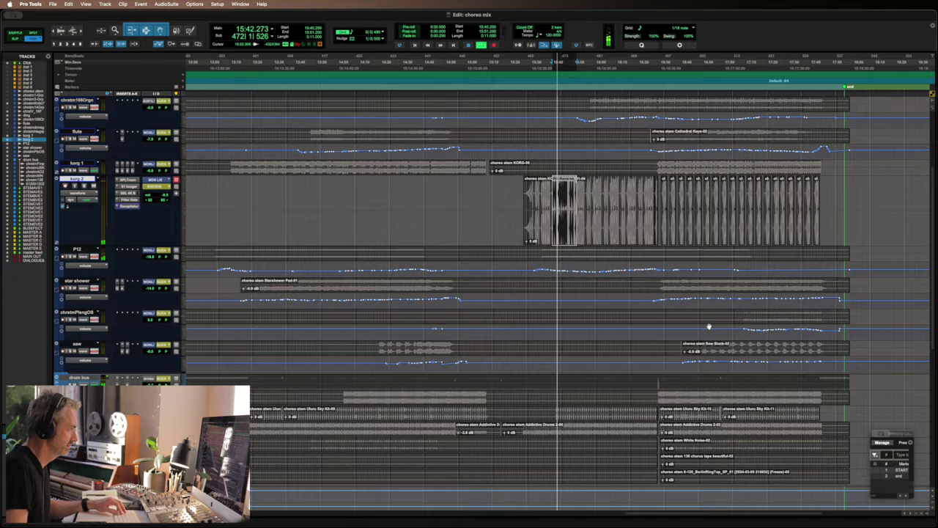
Glance at the mixer, then restart playback from around 14:44 with the top tracks in view.
key(super+equal)
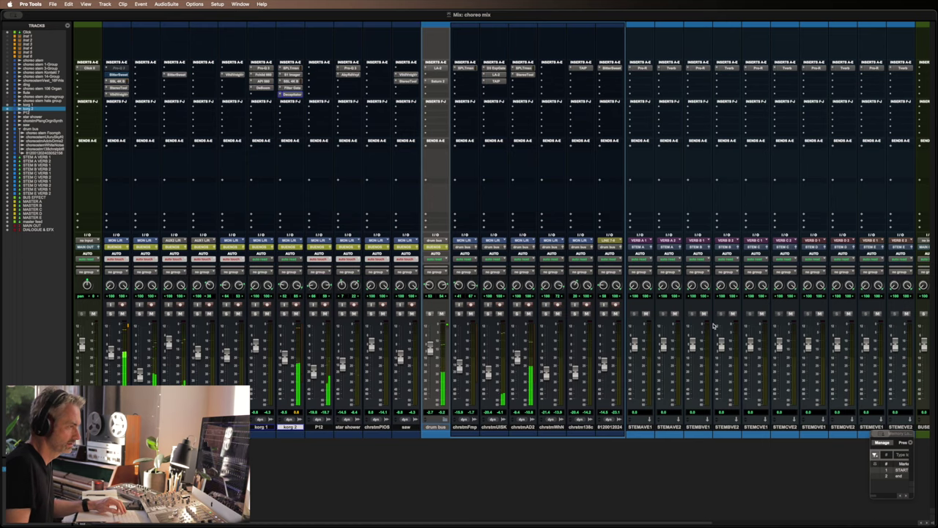
scroll(713, 325, right, 5)
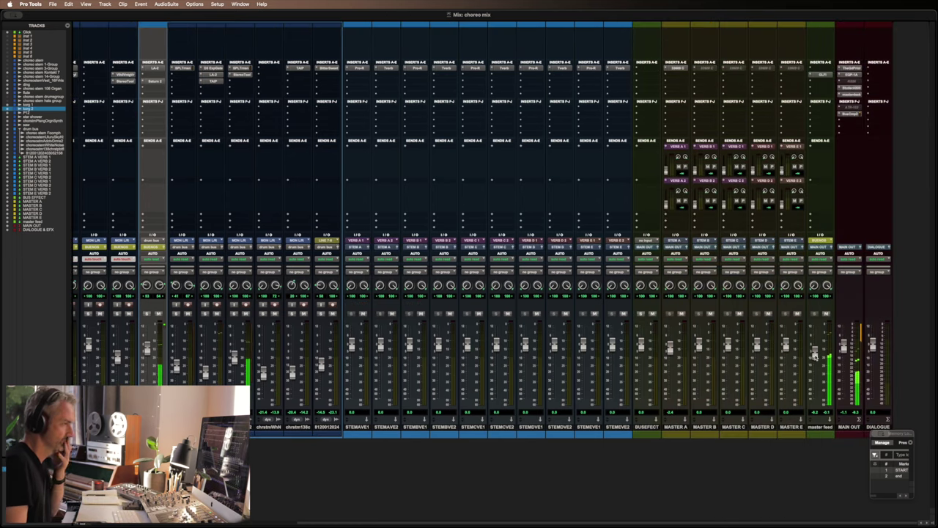
key(super+equal)
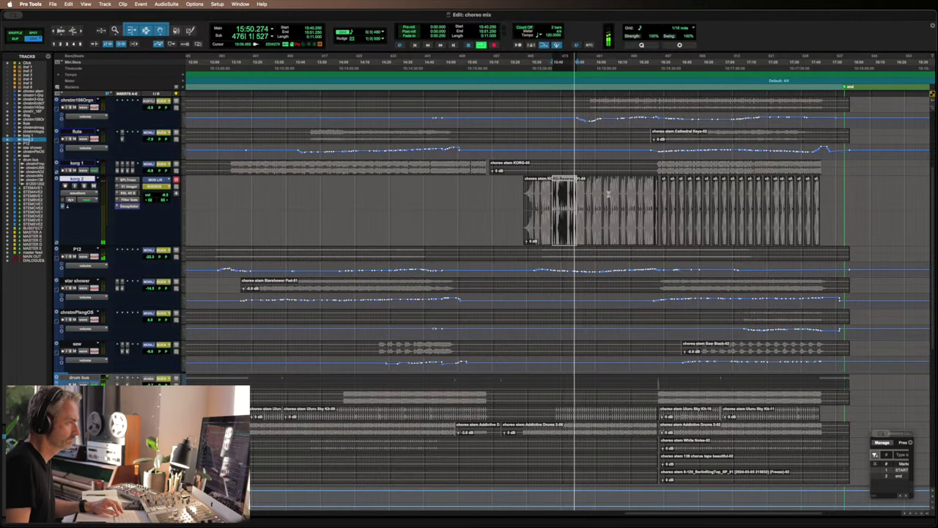
key(space)
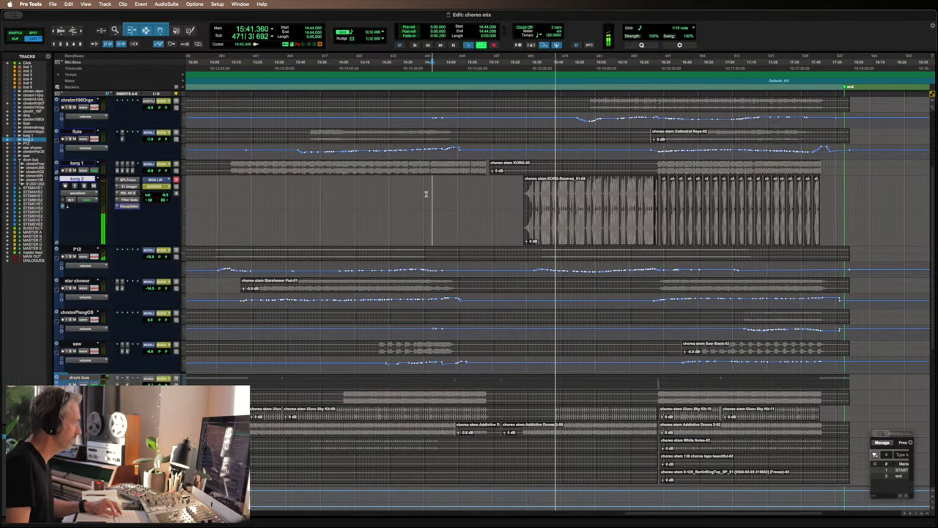
click(432, 194)
scroll(357, 190, up, 4)
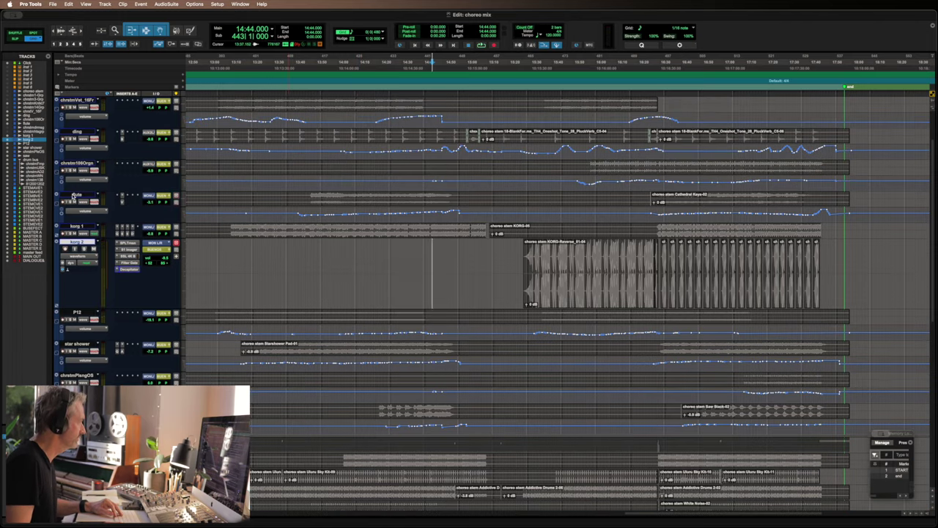
key(space)
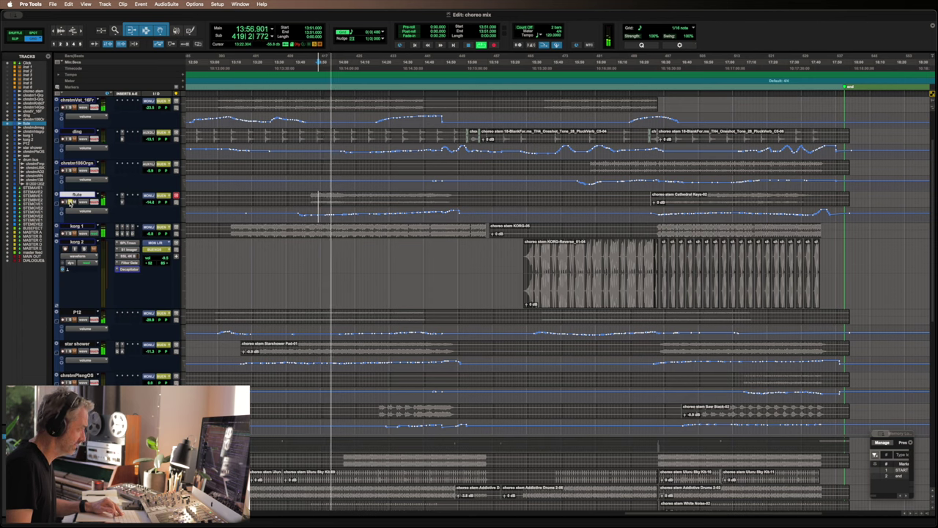
Check the flute's Valhalla VintageVerb, move playback to 16:00, and scroll through the mixer.
click(121, 204)
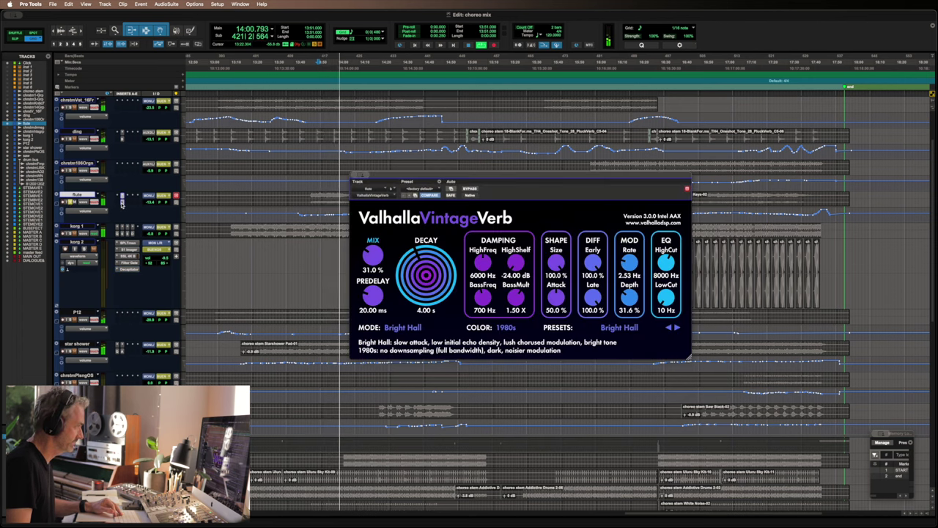
click(121, 204)
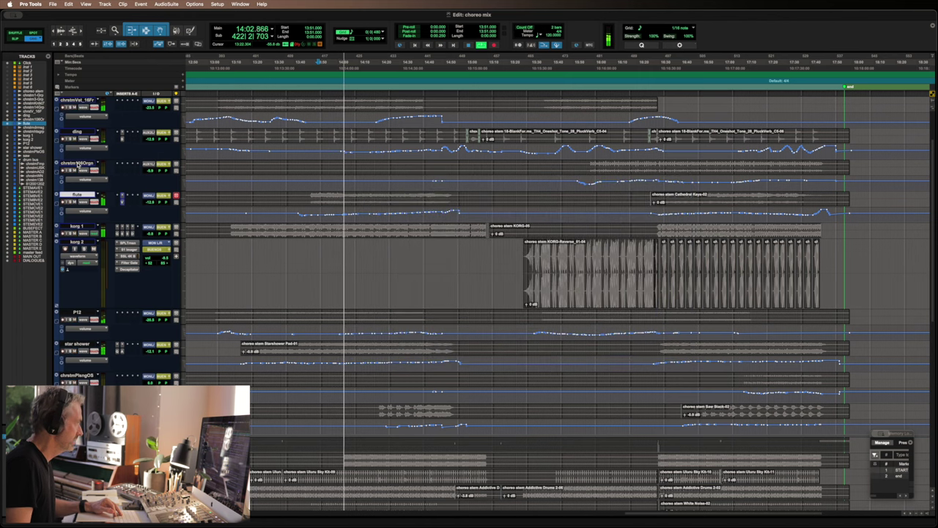
click(594, 164)
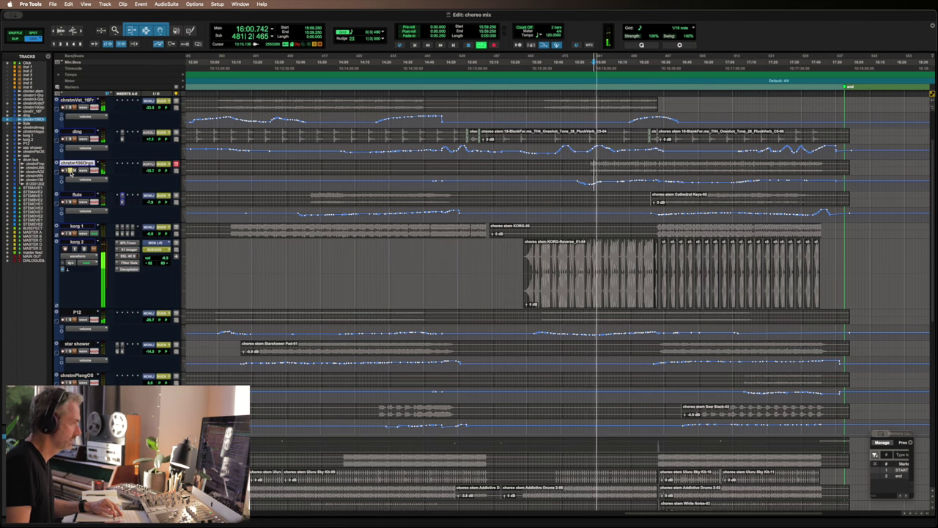
key(super+equal)
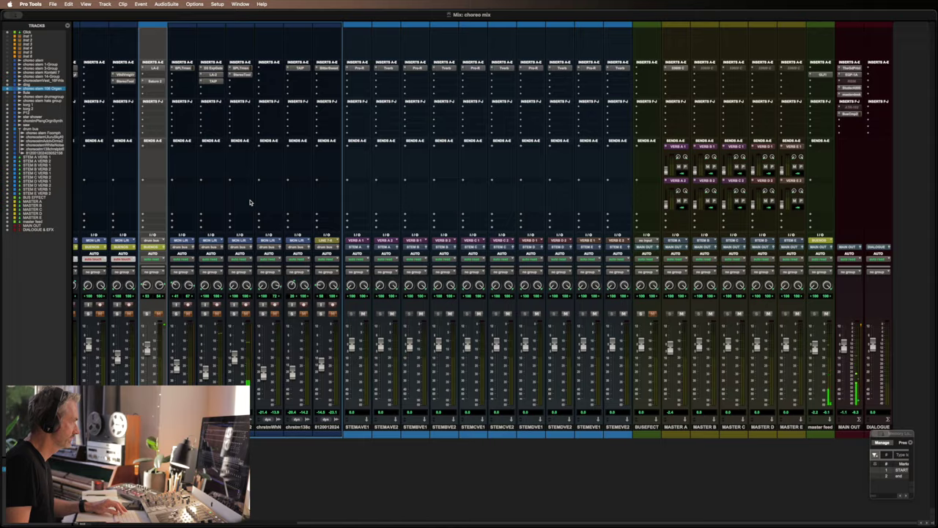
scroll(249, 202, left, 5)
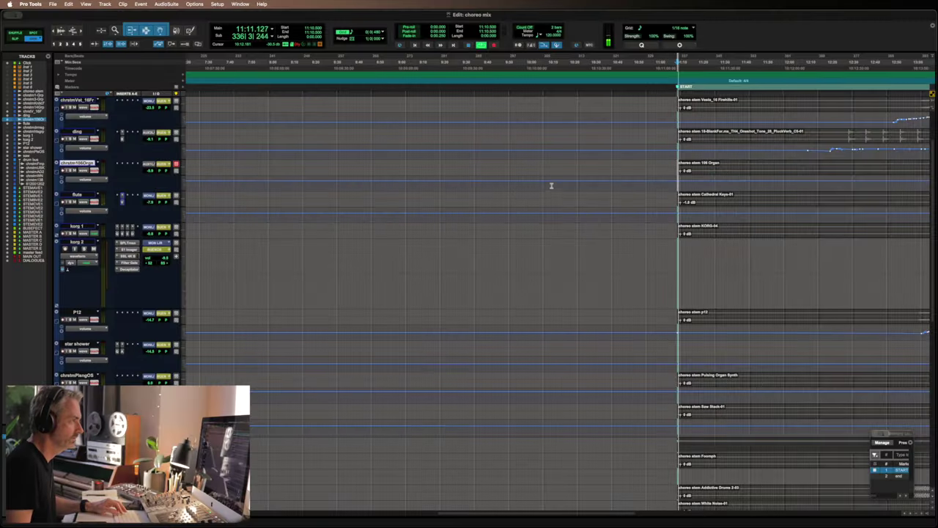
Enlarge the Kontakt stem track for a closer view.
scroll(257, 142, up, 3)
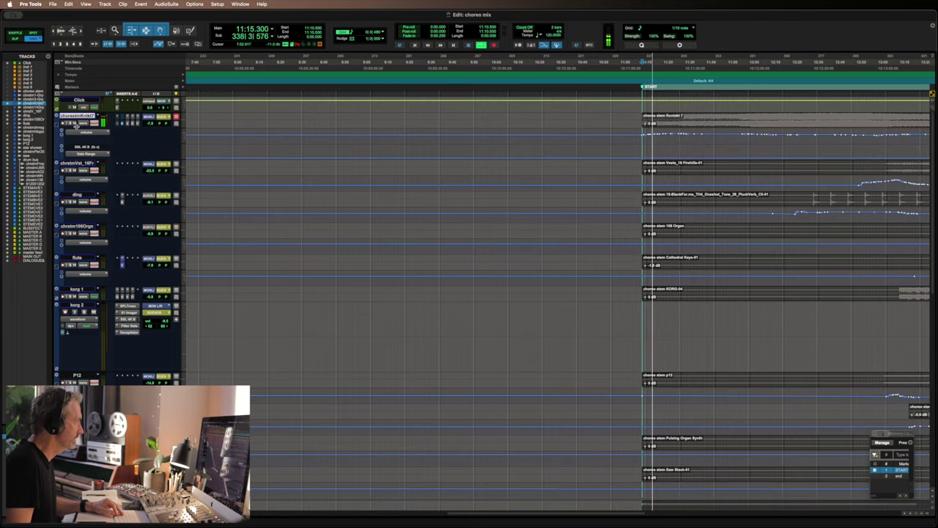
key(ctrl+Up)
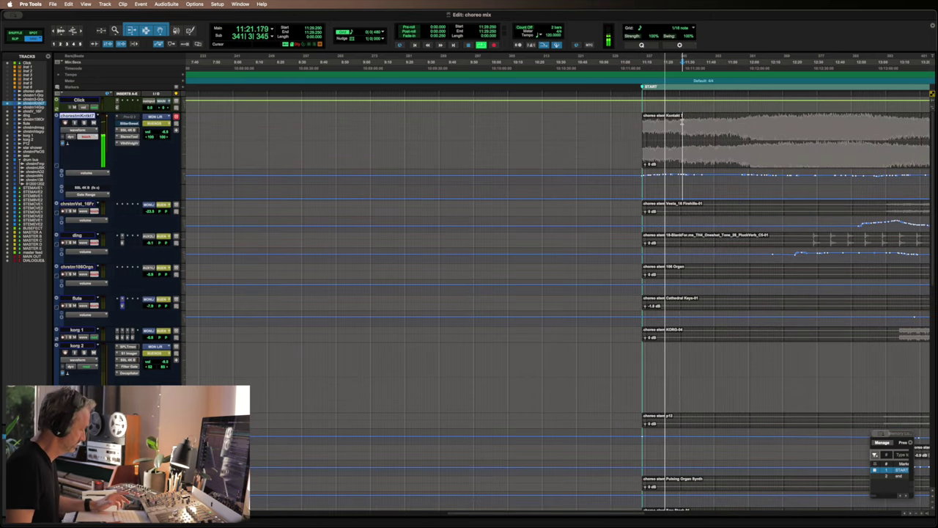
scroll(682, 123, right, 10)
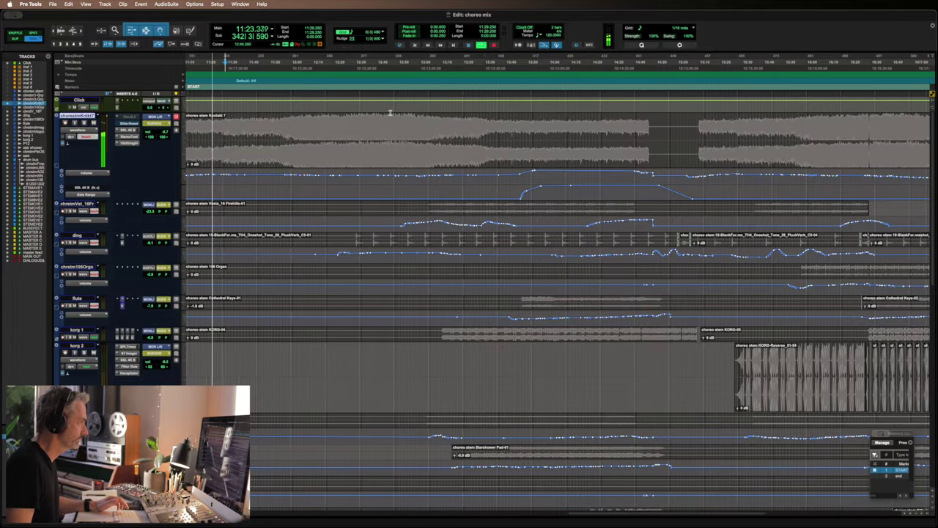
scroll(387, 112, left, 2)
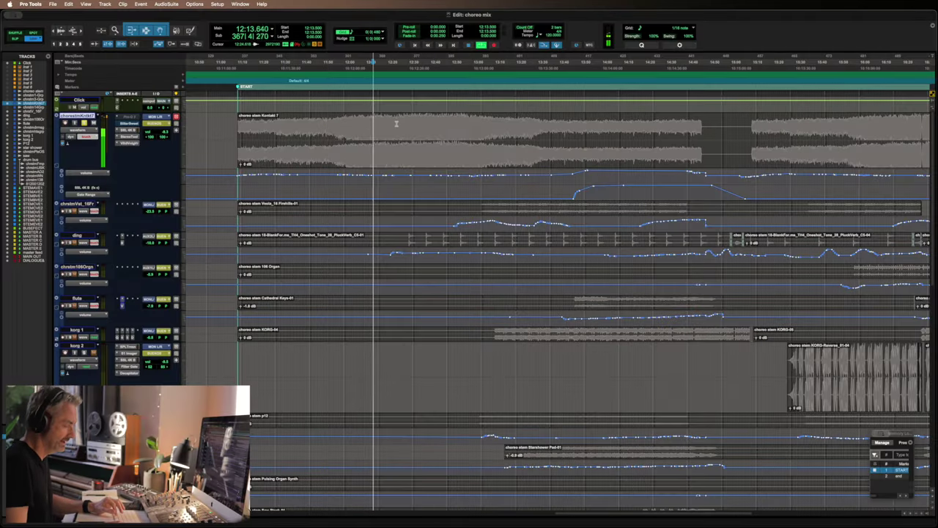
Stop playback and restart it from a later point in the Kontakt track.
key(space)
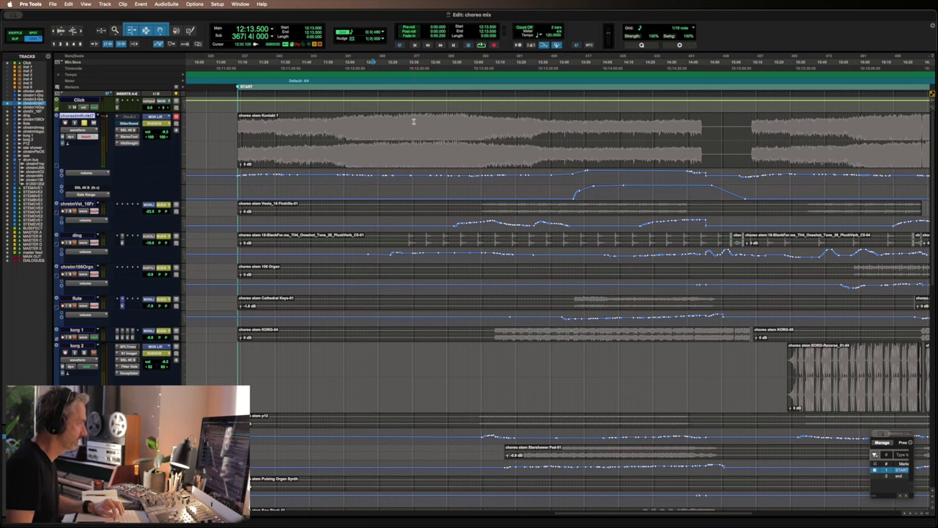
click(565, 121)
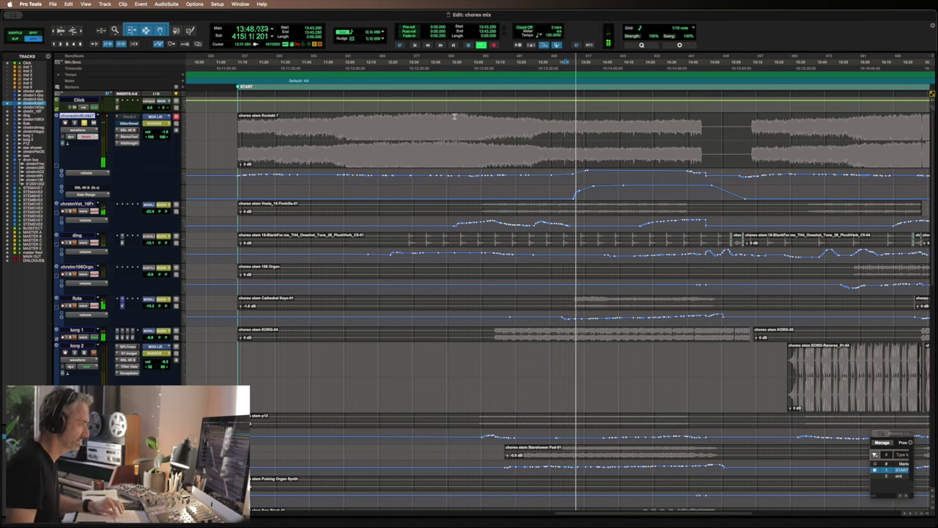
click(799, 117)
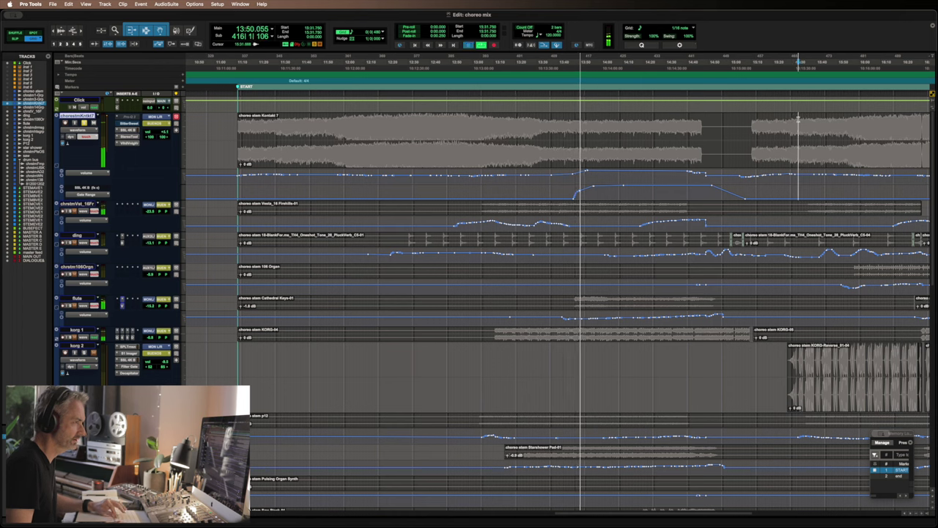
key(space)
key(space)
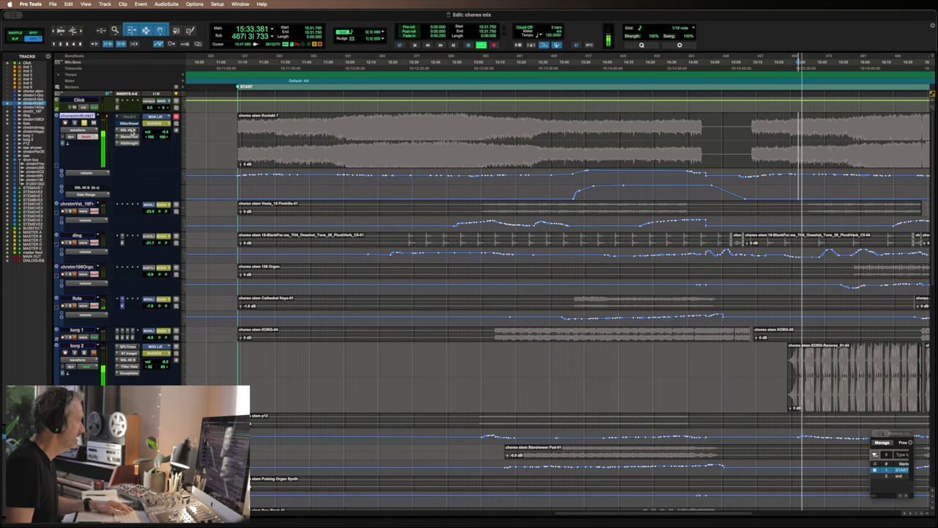
Open and close the Kontakt track's SSL 4K B, Stereo Tool, ValhallaVintageVerb and Bitter Sweet inserts.
click(127, 131)
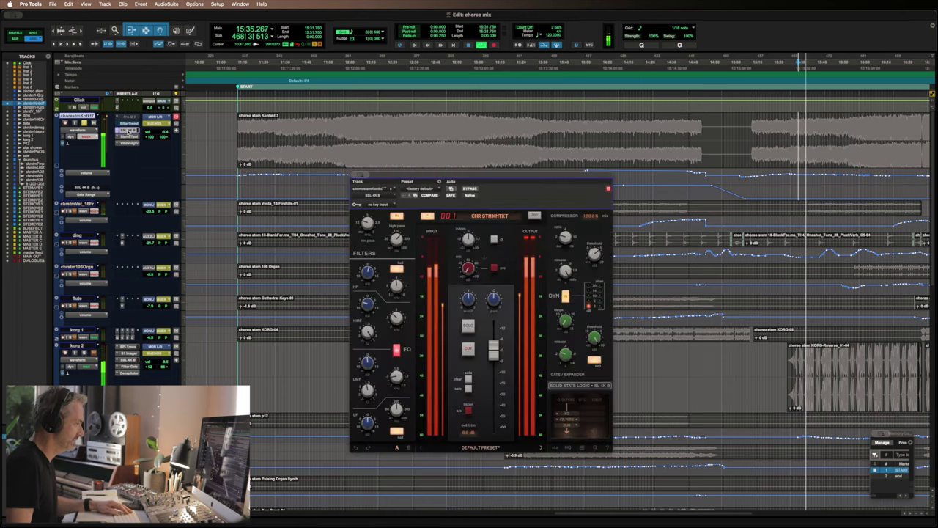
click(127, 132)
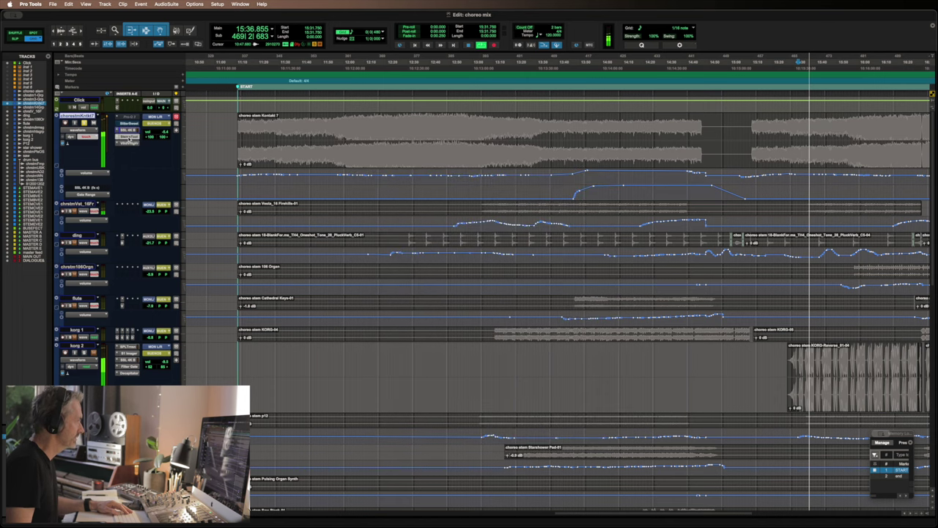
click(128, 137)
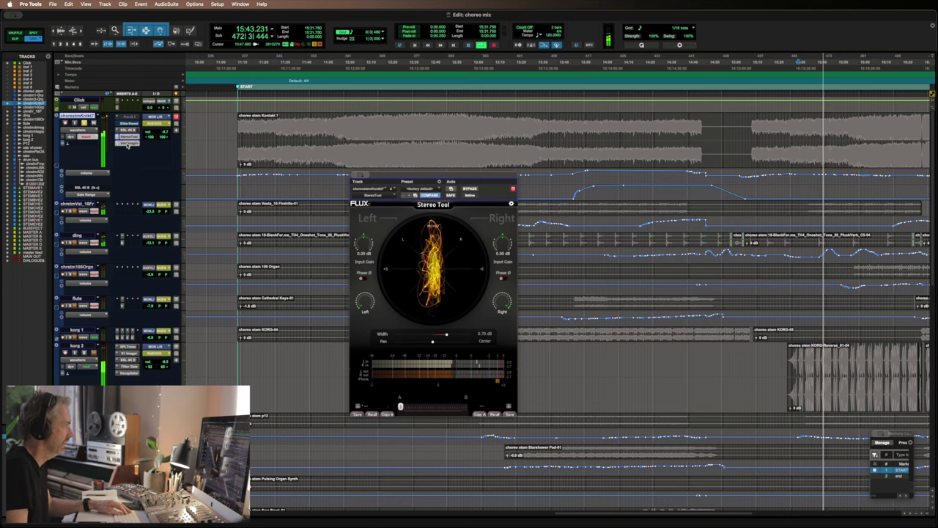
click(128, 143)
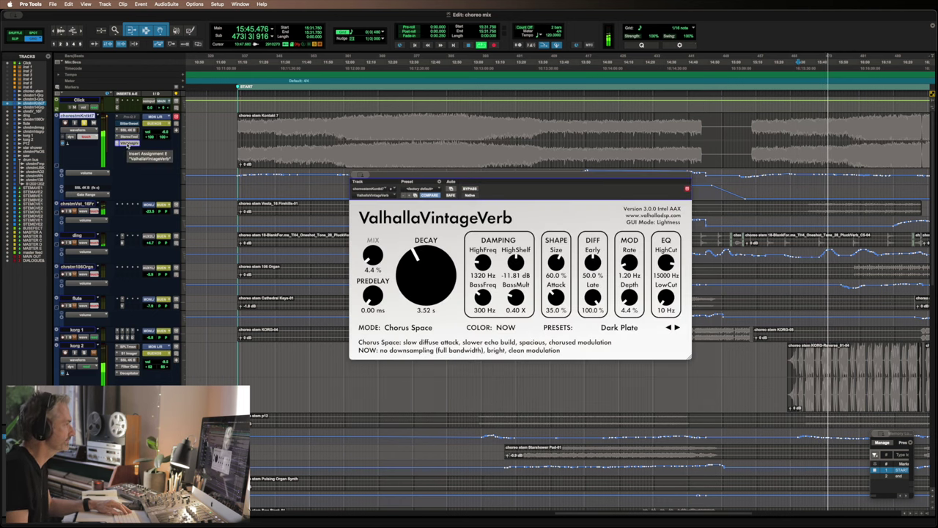
click(128, 143)
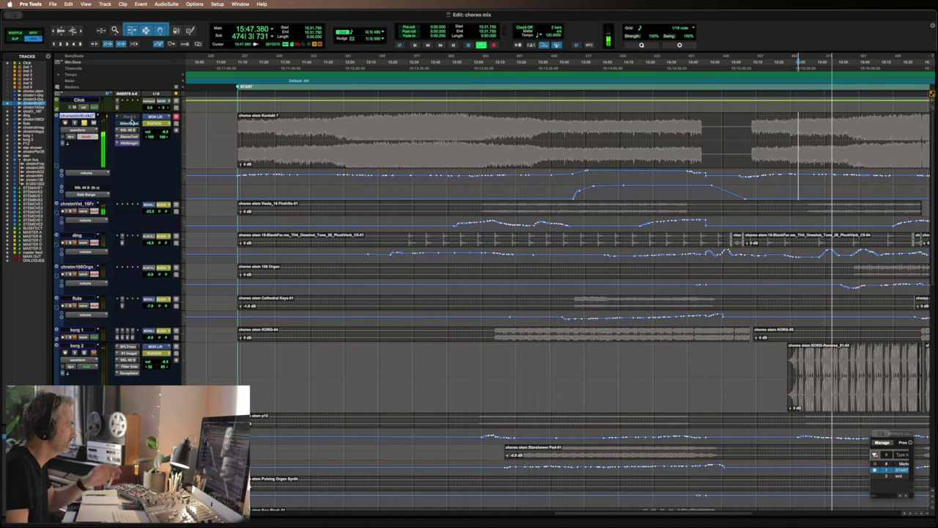
click(129, 124)
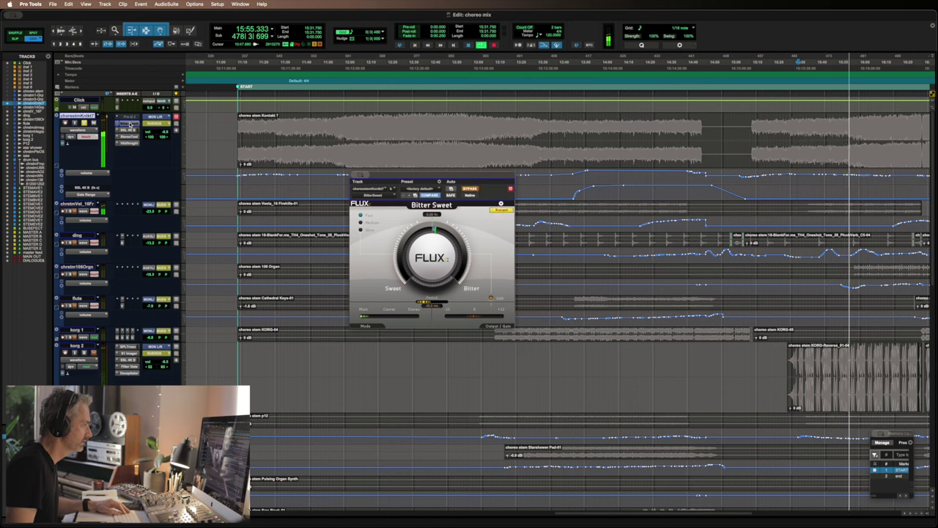
click(130, 124)
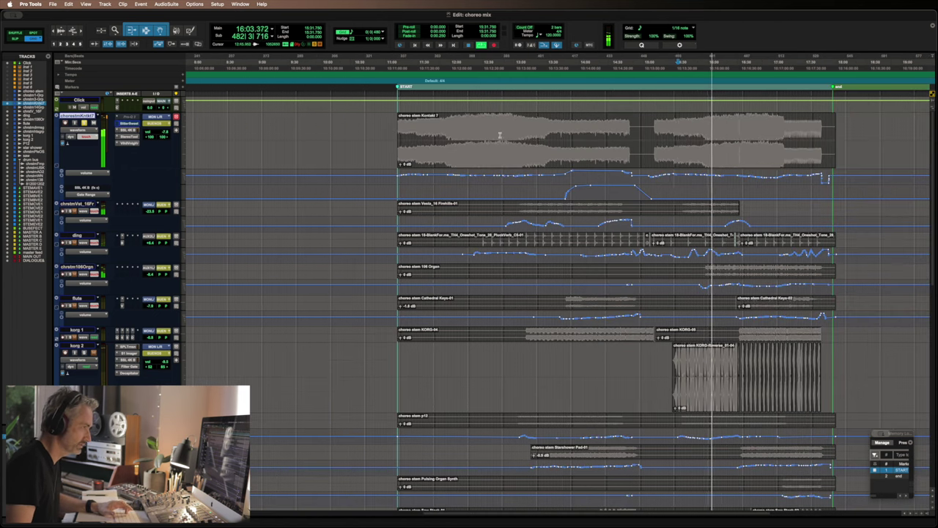
Zoom out to the whole song and select a TH4 Oneshot pluck clip on the ding track.
key(super+bracketleft)
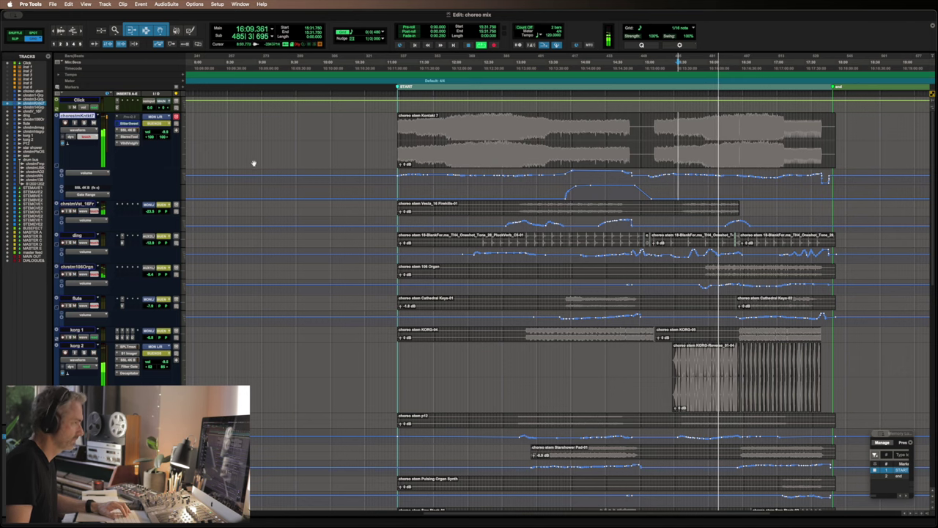
scroll(577, 322, down, 5)
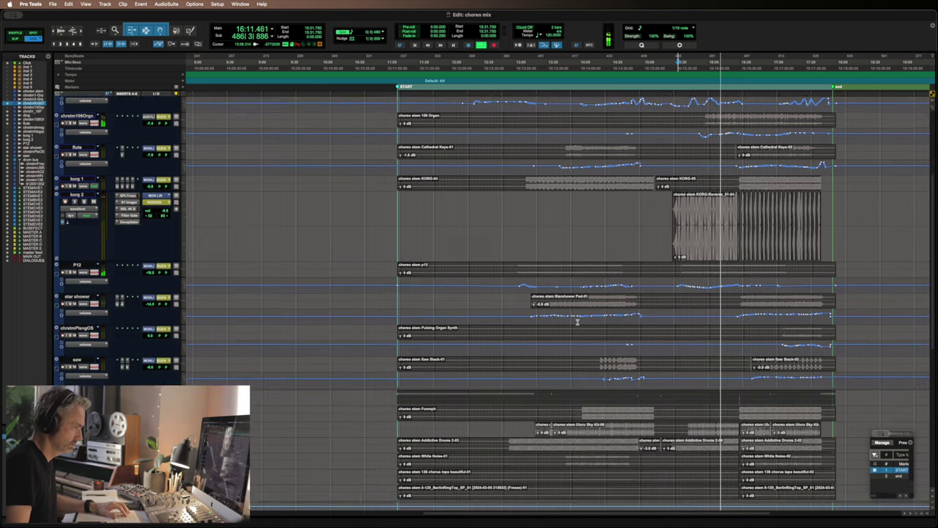
scroll(578, 322, down, 6)
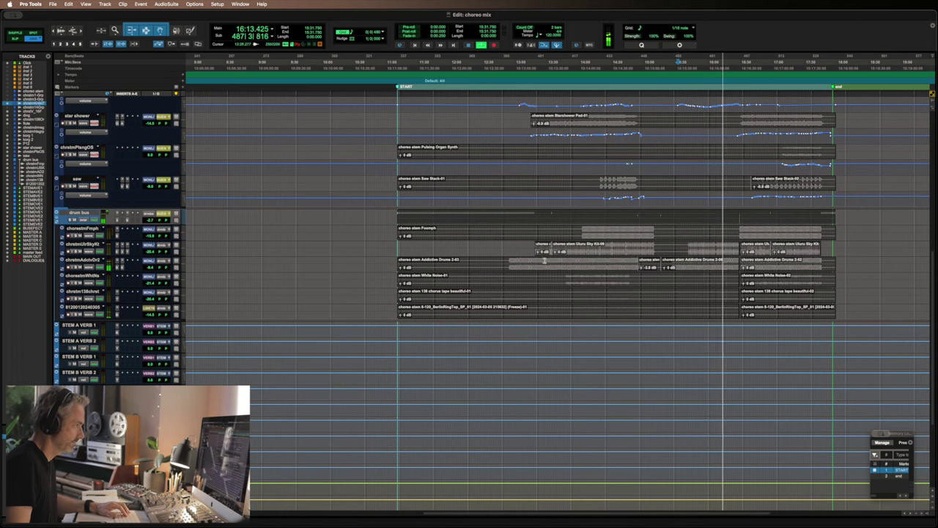
scroll(504, 280, up, 5)
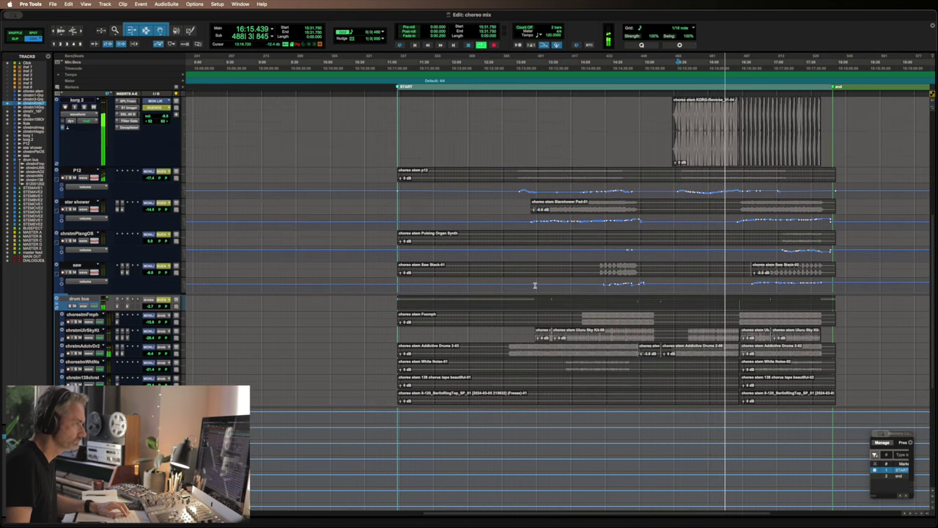
scroll(534, 286, up, 5)
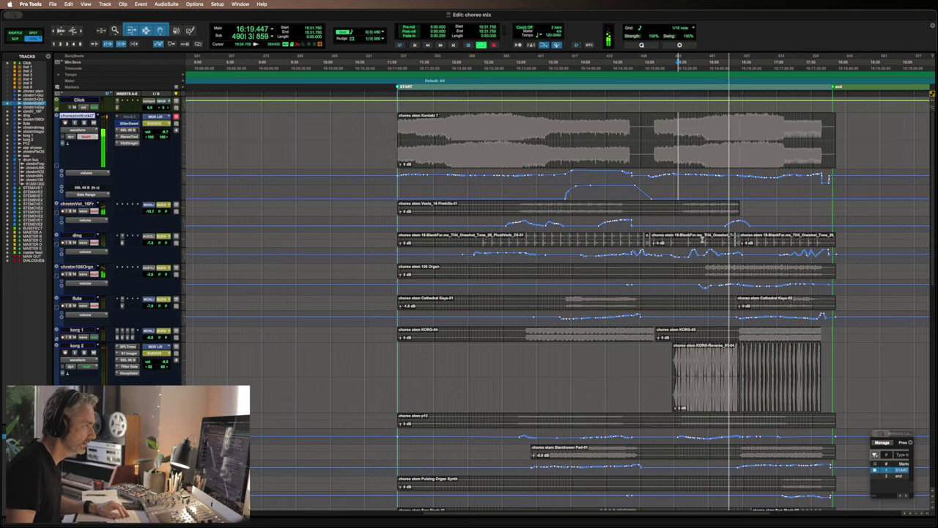
click(718, 239)
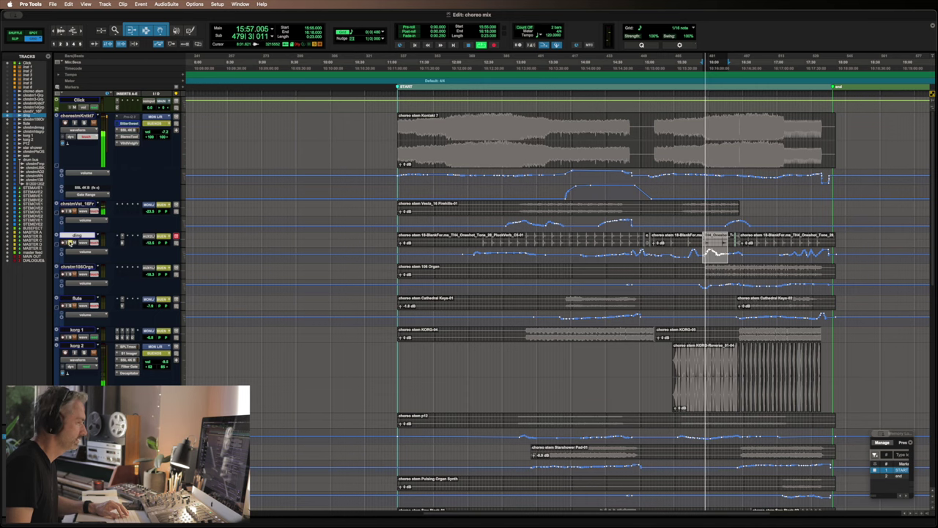
Zoom in around the selected ding clip, open its Flux Bitter Sweet insert, and stop playback.
key(super+bracketright)
key(super+bracketright)
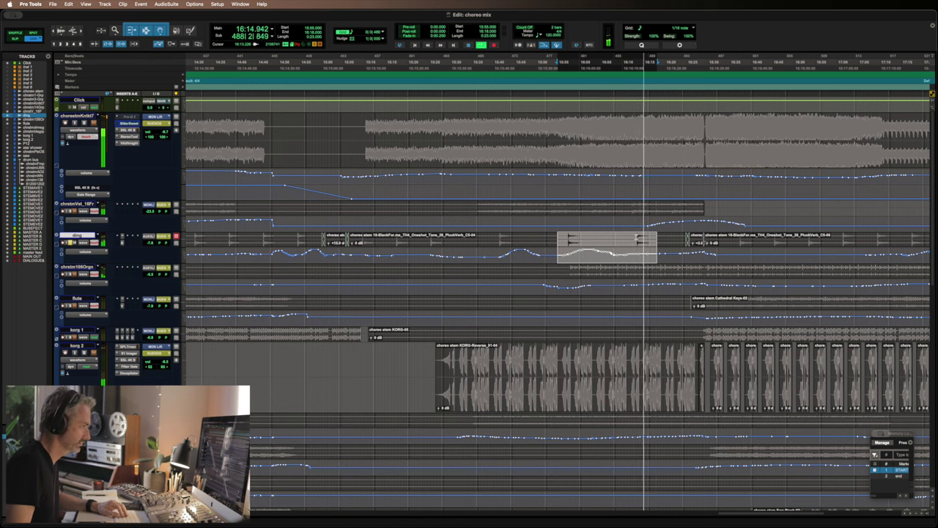
click(122, 243)
key(space)
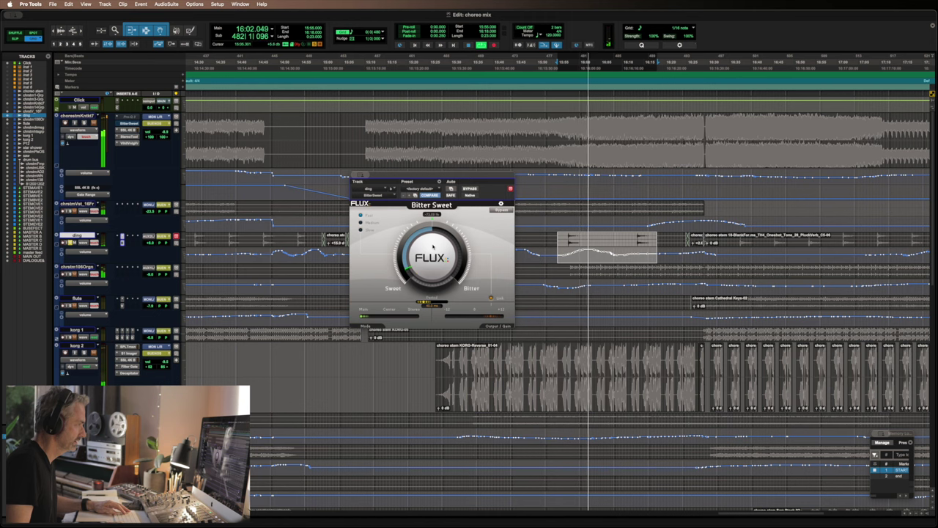
Sweep the ding track's Bitter Sweet knob from Bitter to Sweet and close the plugin window.
drag(433, 247, 433, 252)
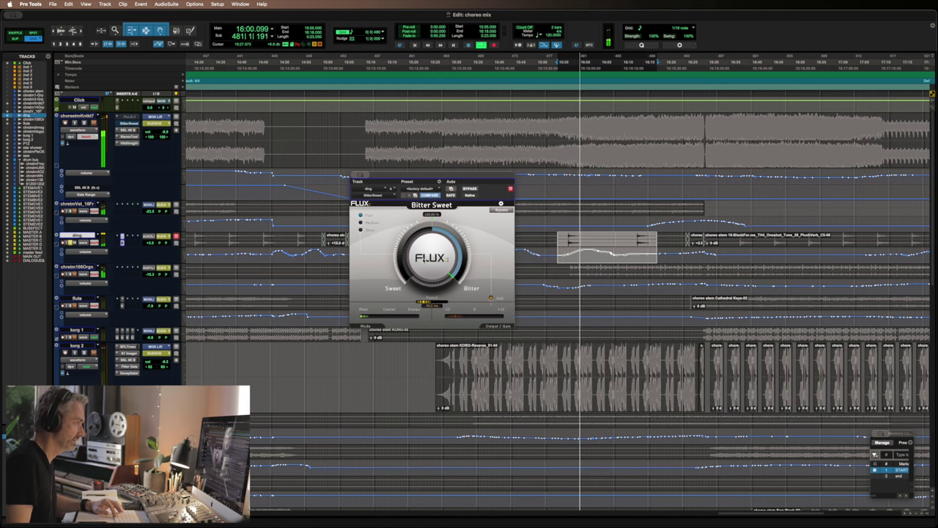
drag(449, 250, 449, 286)
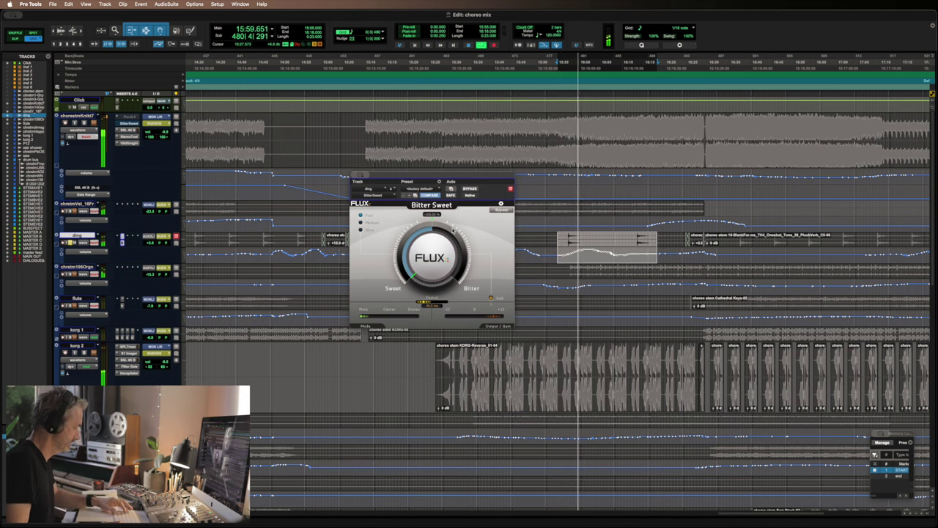
key(super+w)
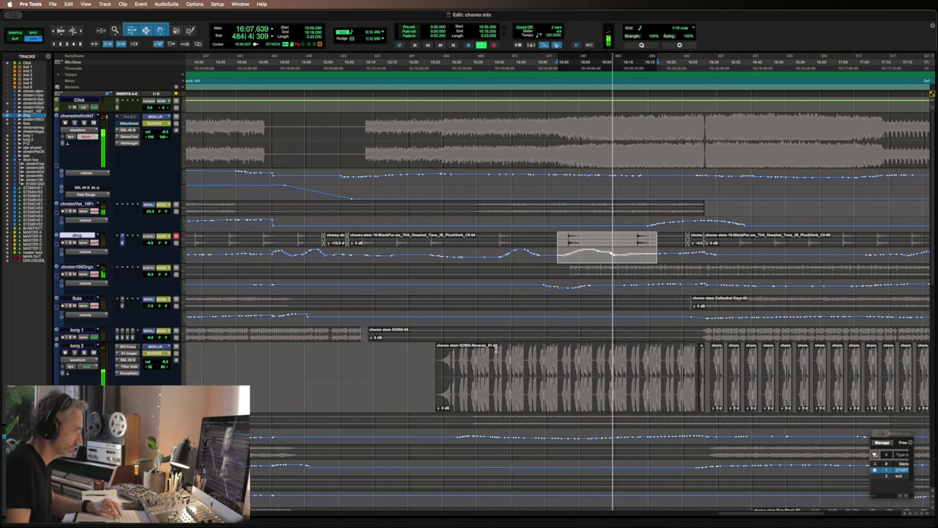
scroll(597, 339, left, 3)
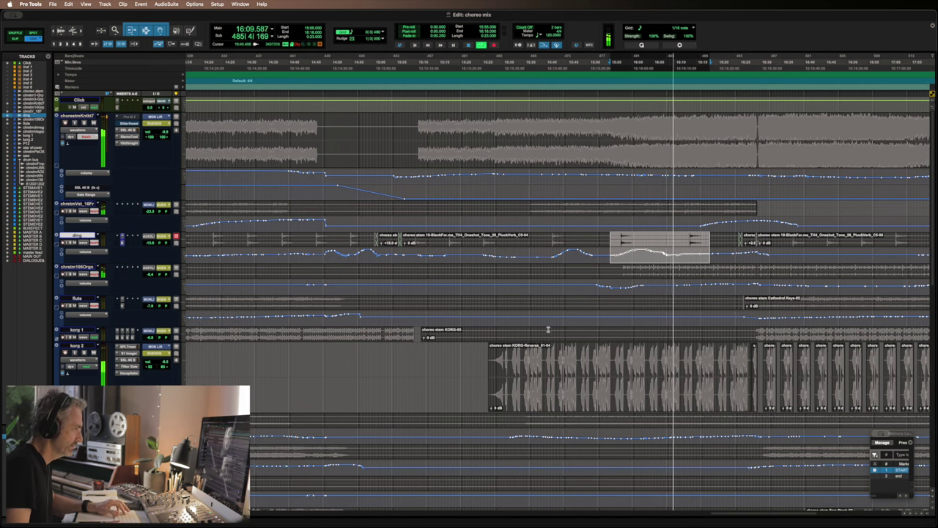
Set the play point in the flute track, then at the korg 1 clip boundary.
scroll(547, 330, right, 6)
click(655, 300)
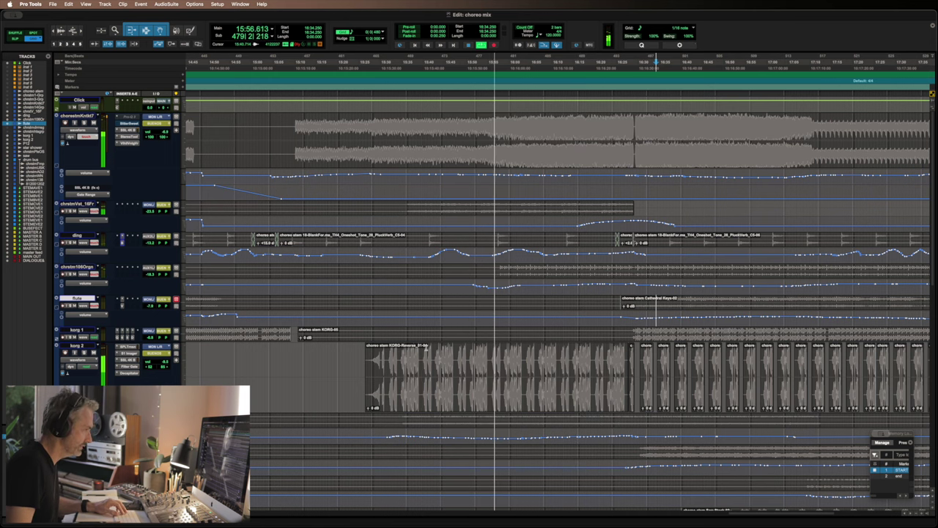
scroll(426, 347, down, 3)
click(630, 266)
click(77, 259)
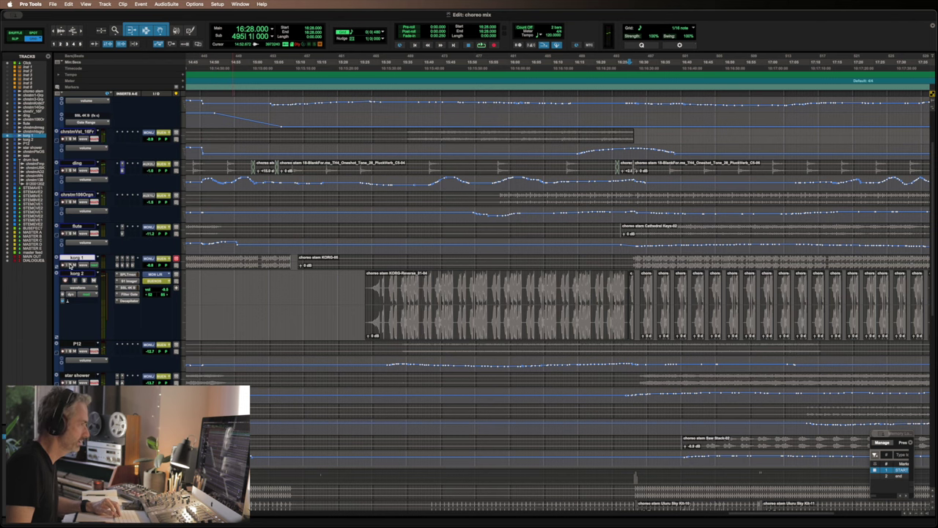
Play and stop the P12 part, then zoom out on the song's final section.
scroll(352, 295, down, 2)
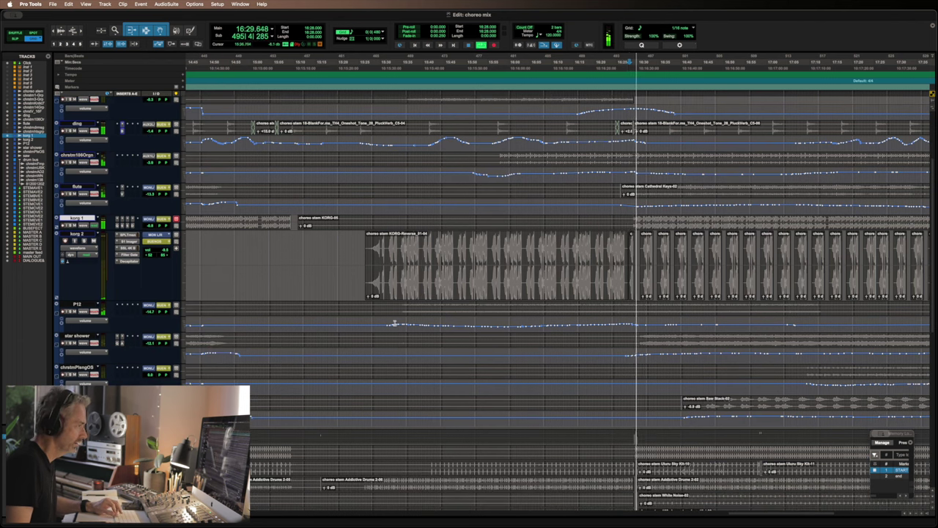
click(80, 304)
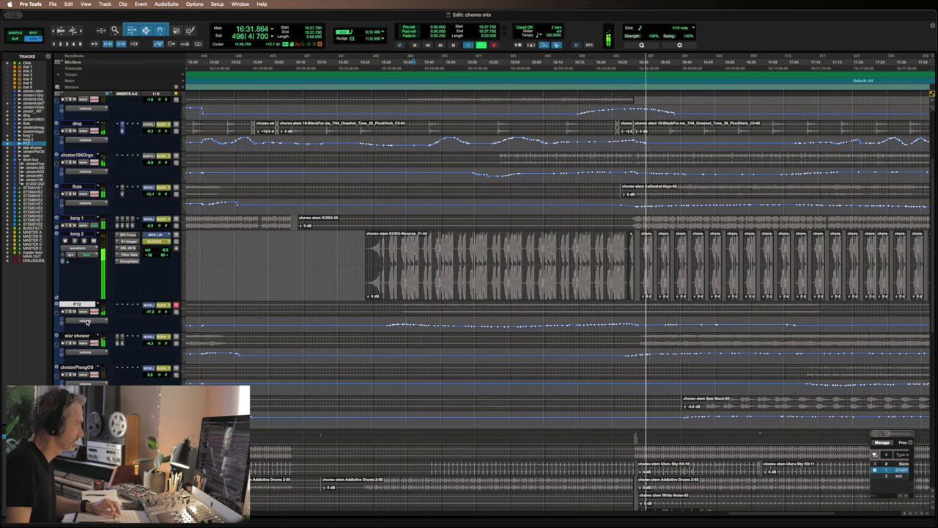
key(space)
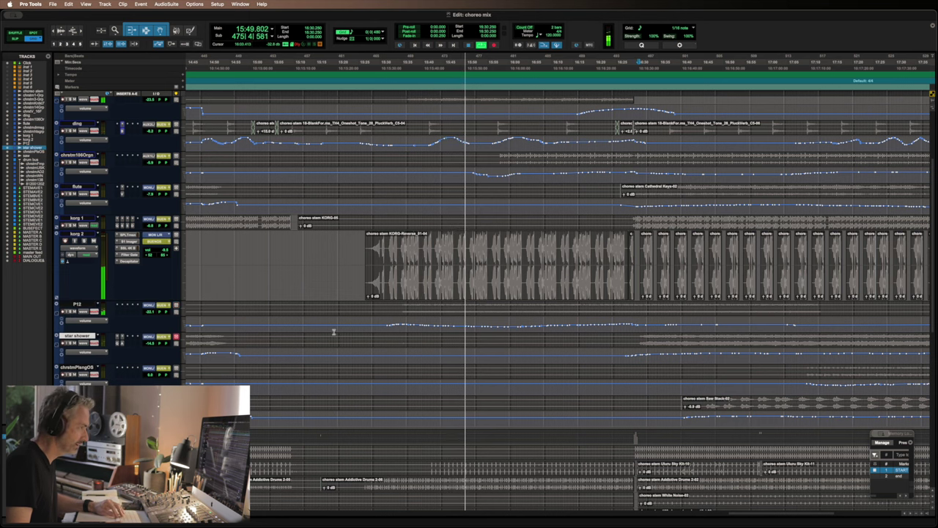
key(space)
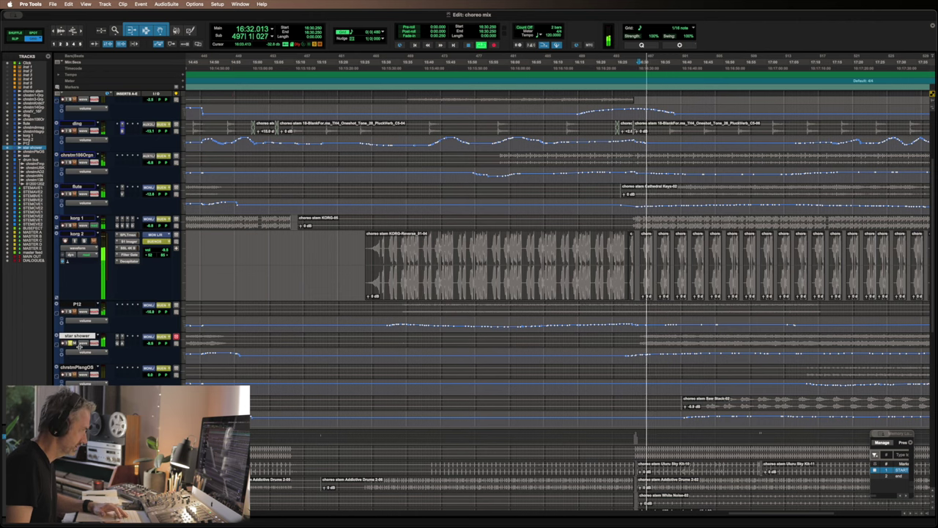
key(r)
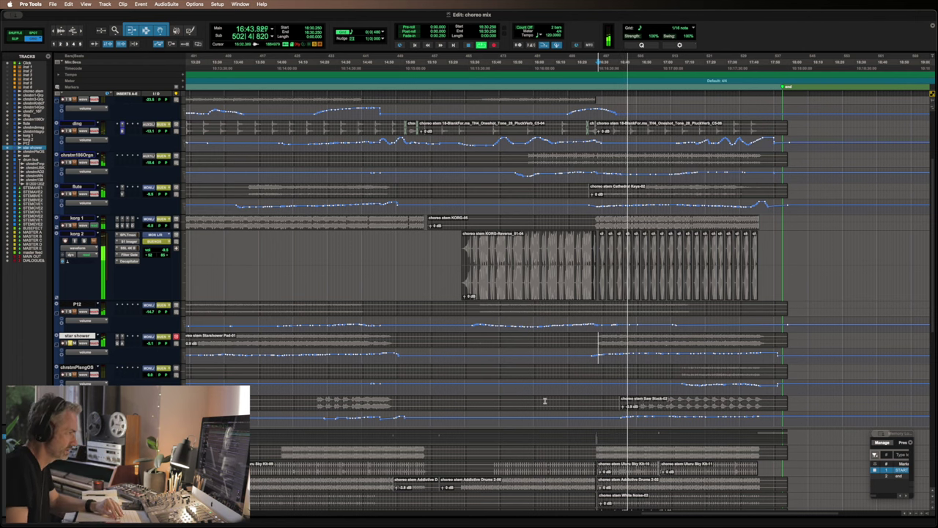
Play from the star shower track and scroll down to the drum bus and drum tracks.
click(598, 347)
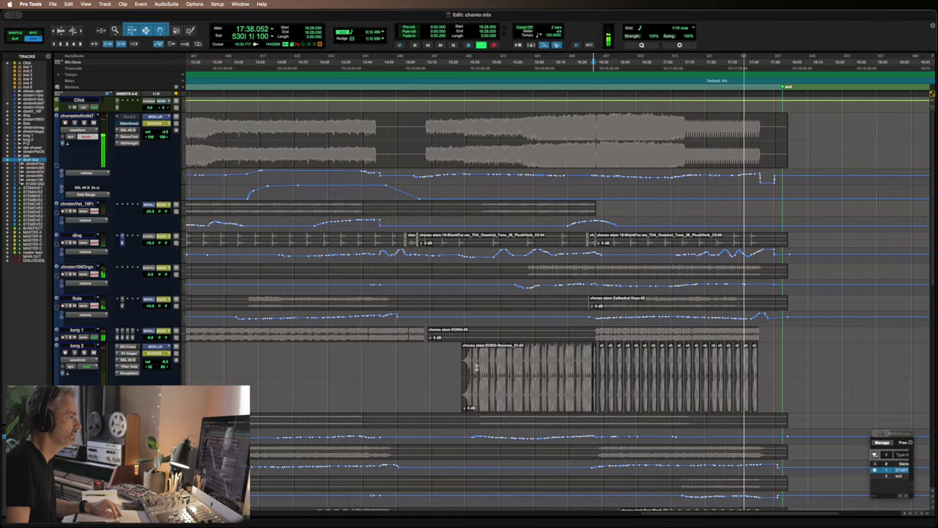
scroll(476, 368, down, 10)
scroll(310, 345, down, 3)
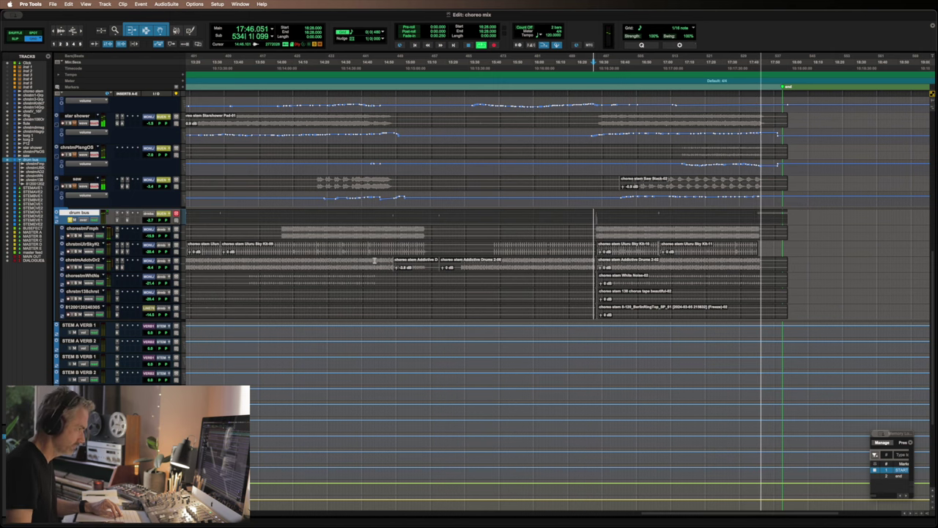
Set the play point in the drum tracks, zoom in there, and switch to the Mix window.
click(596, 223)
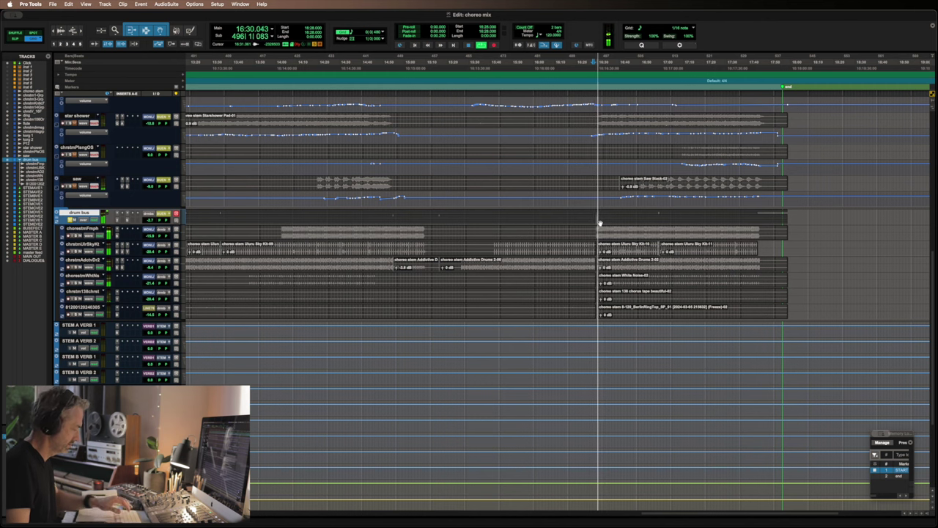
key(t)
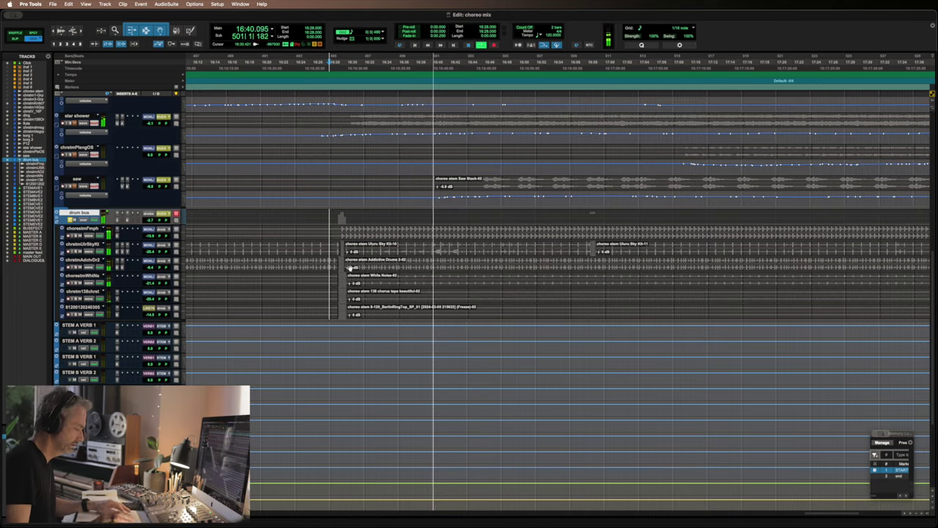
key(super+equal)
scroll(429, 291, right, 2)
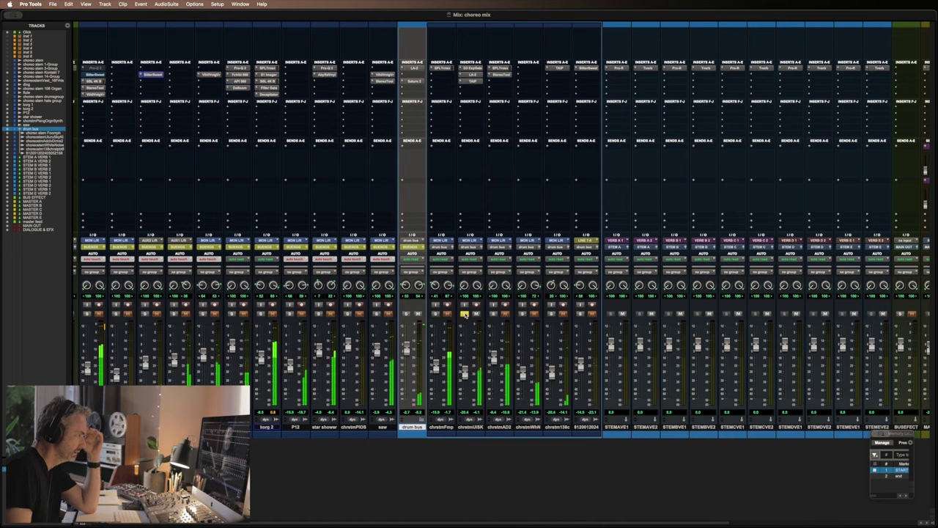
click(473, 68)
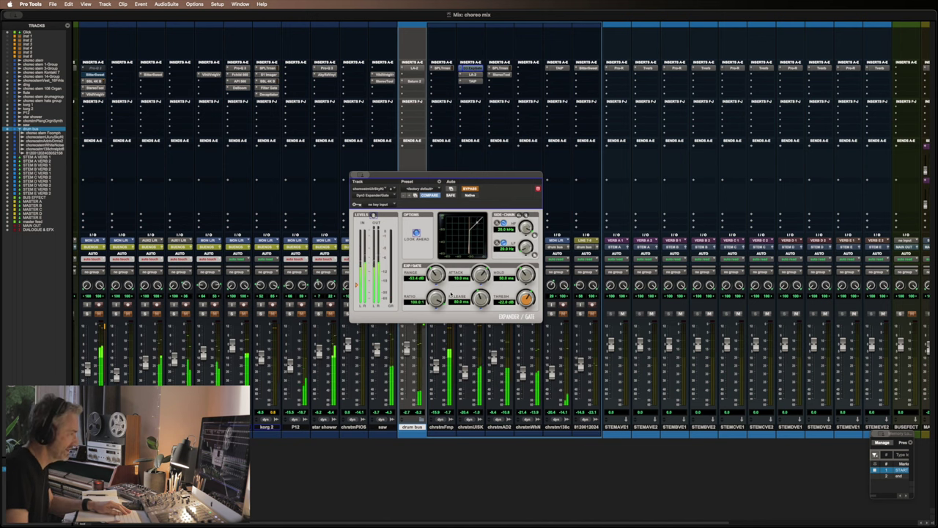
drag(456, 178, 595, 168)
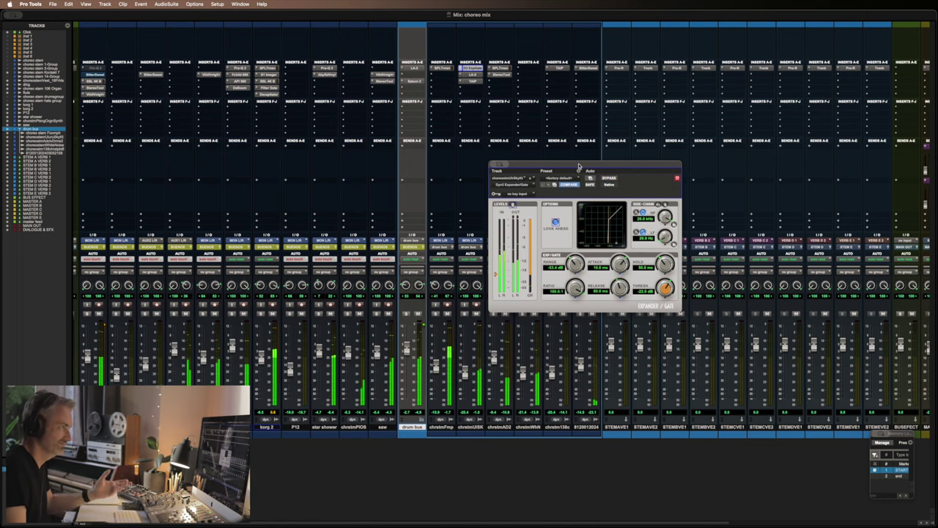
drag(557, 164, 277, 111)
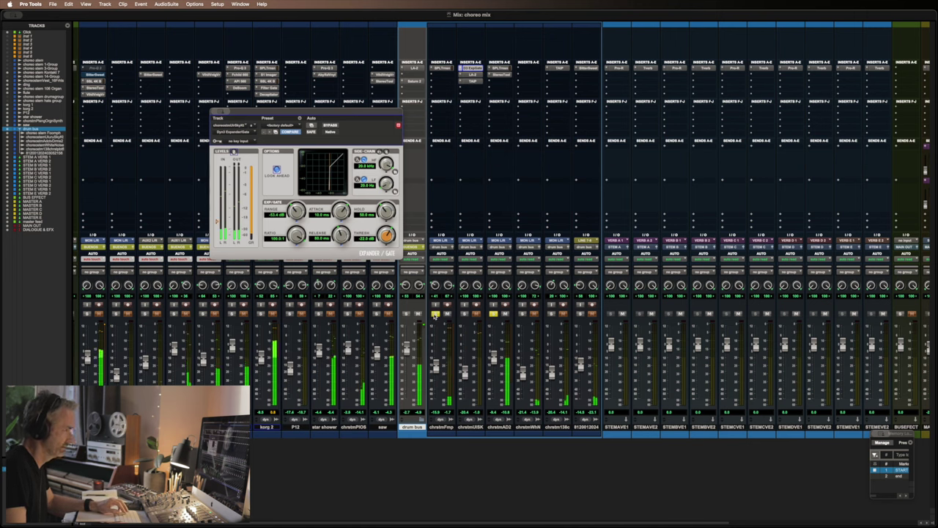
click(500, 69)
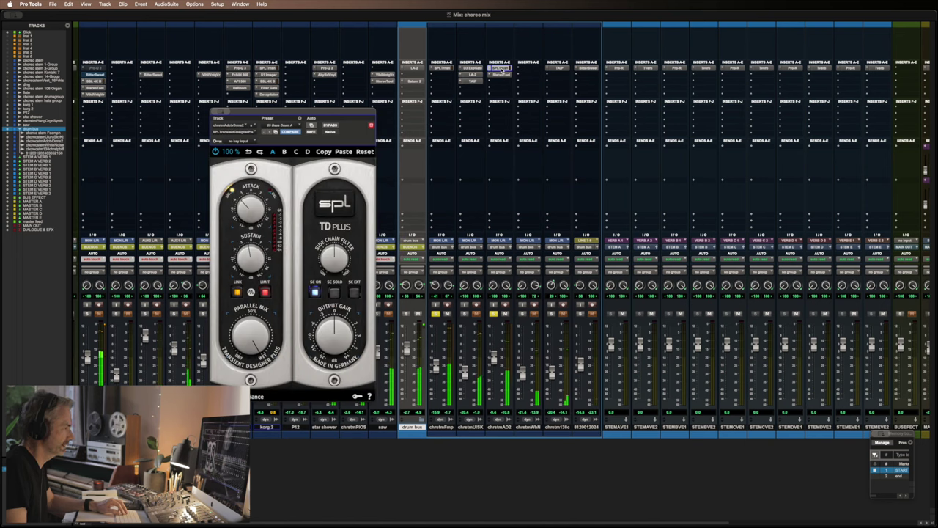
click(501, 69)
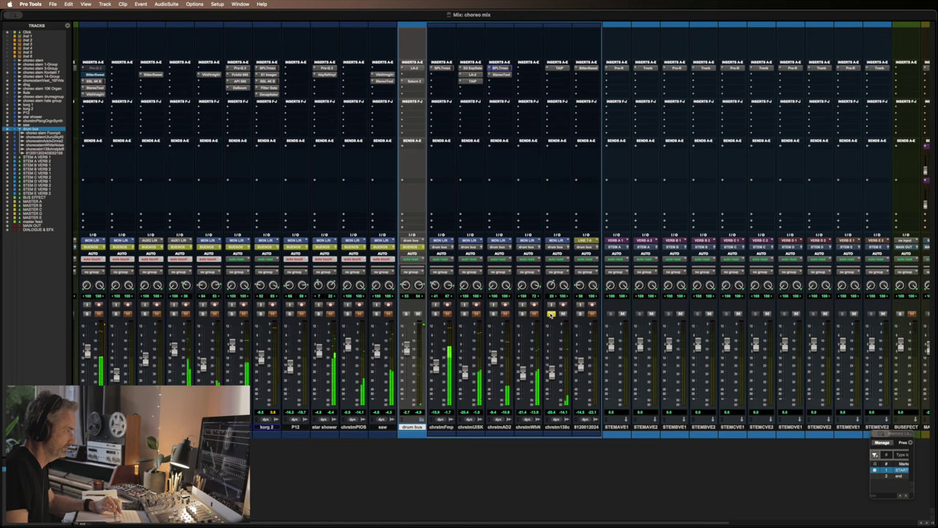
click(559, 70)
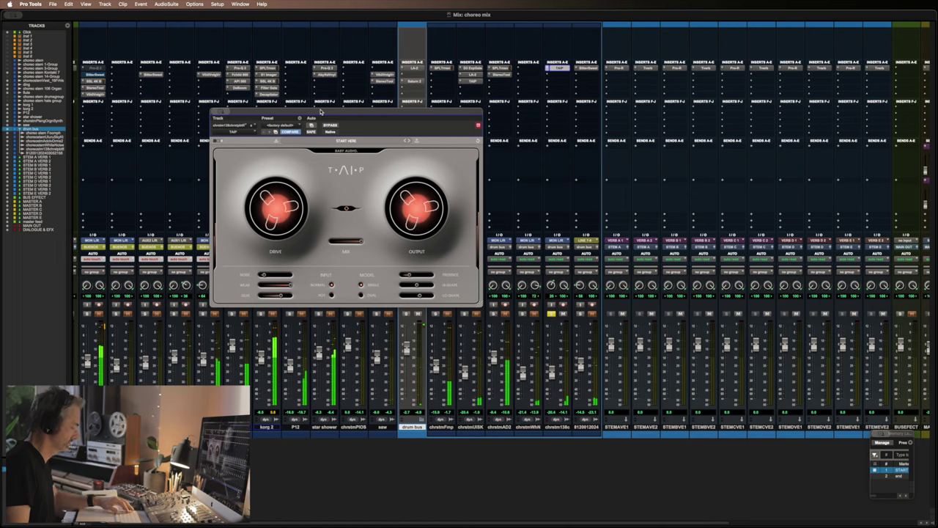
key(super+w)
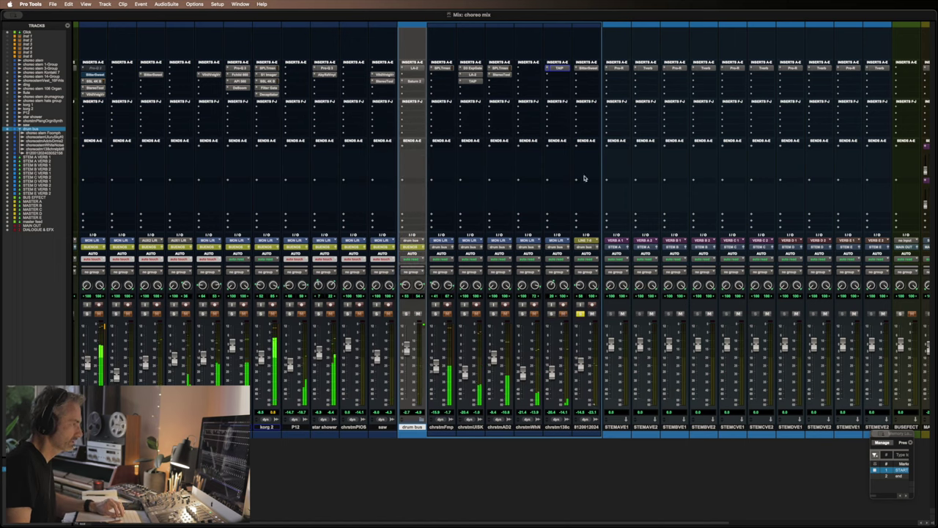
click(588, 68)
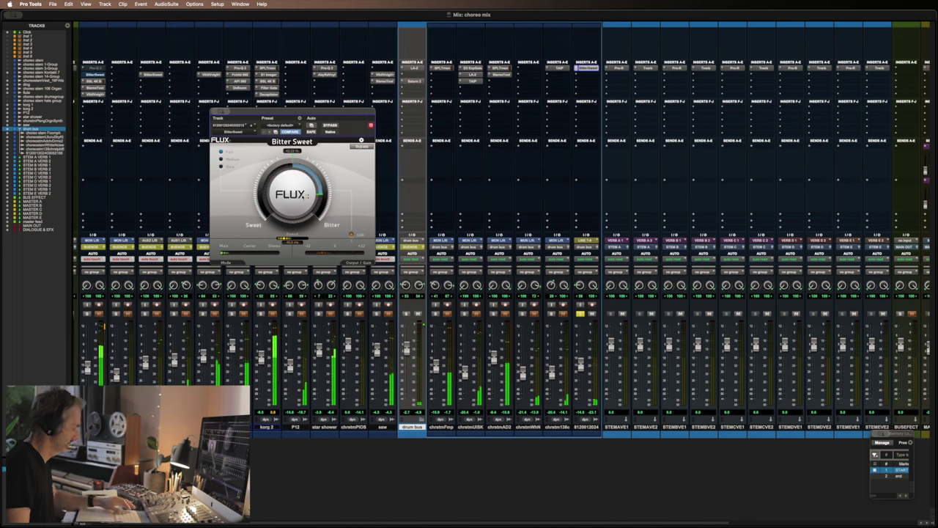
click(371, 124)
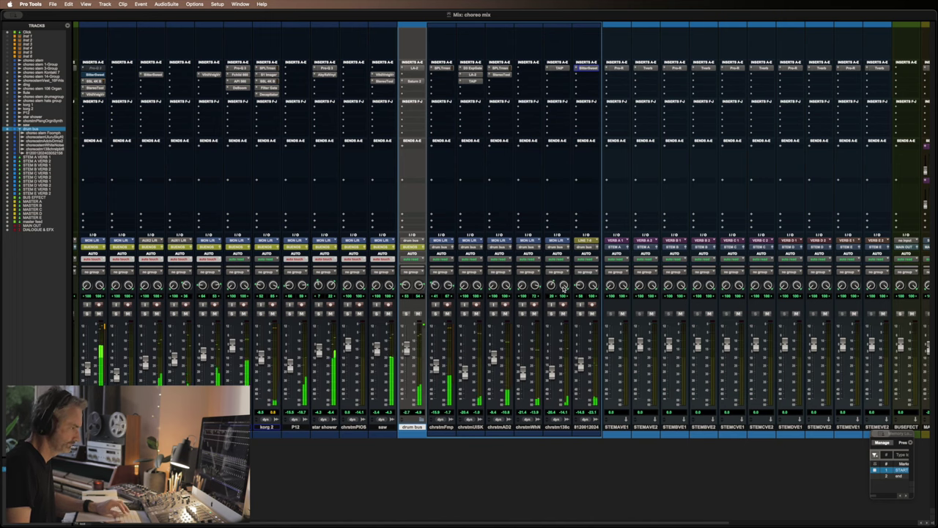
Scroll the mixer right to the MASTER, MAIN OUT and DIALOGUE strips and start playback.
scroll(564, 286, right, 5)
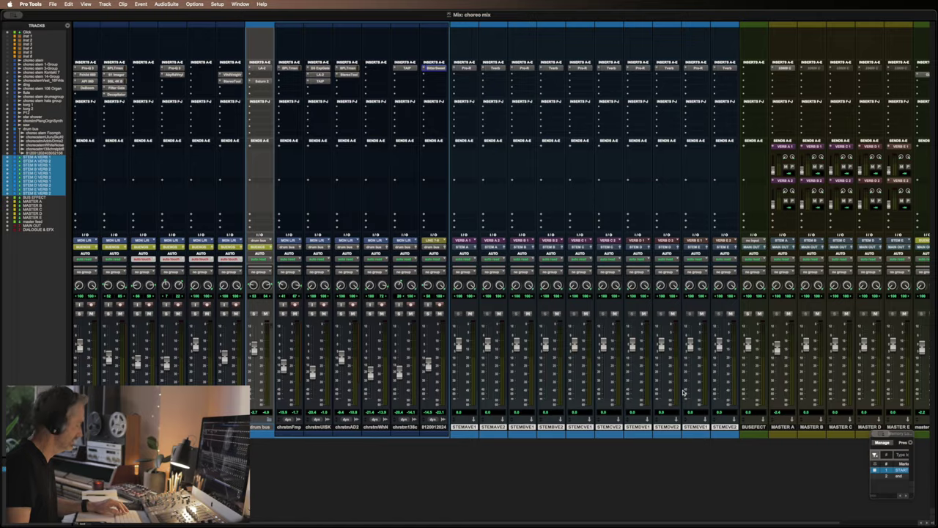
scroll(684, 394, right, 5)
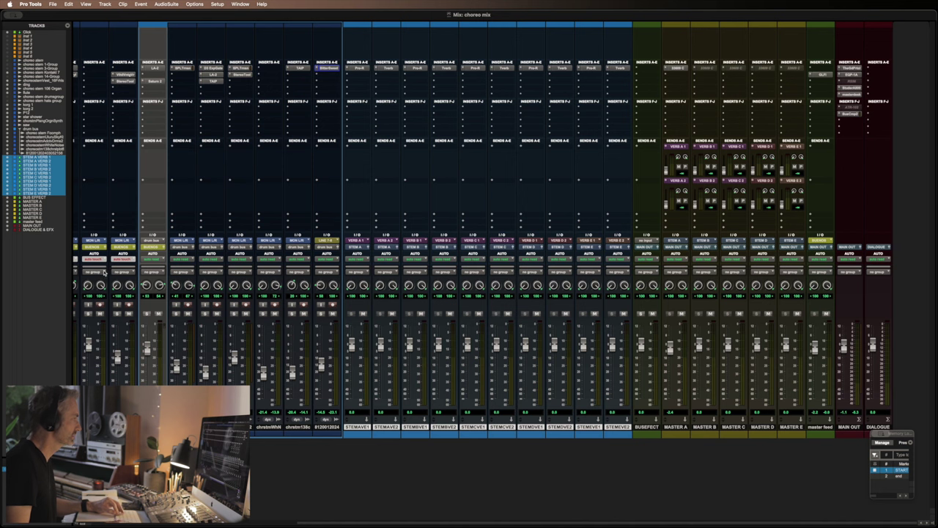
key(space)
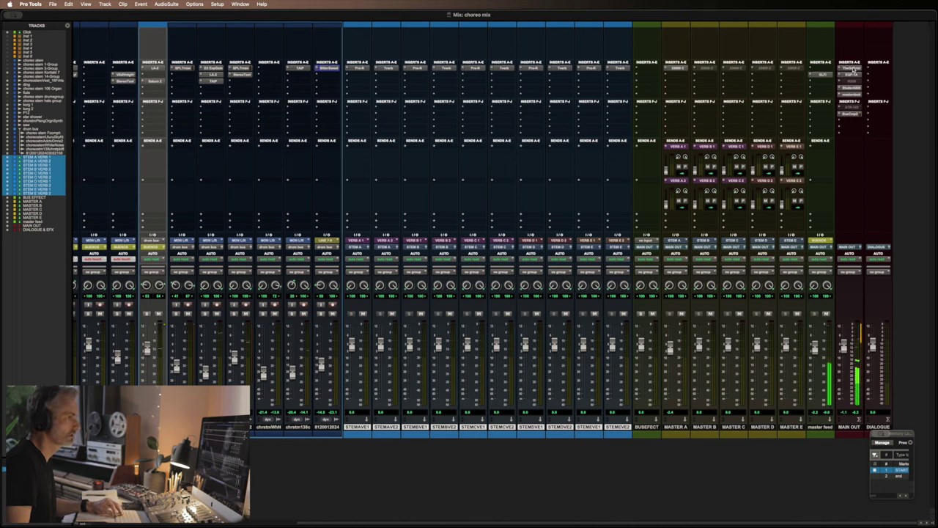
Open God Particle on MAIN OUT, compare its limiter on and off, and set the amount to 50%.
click(850, 68)
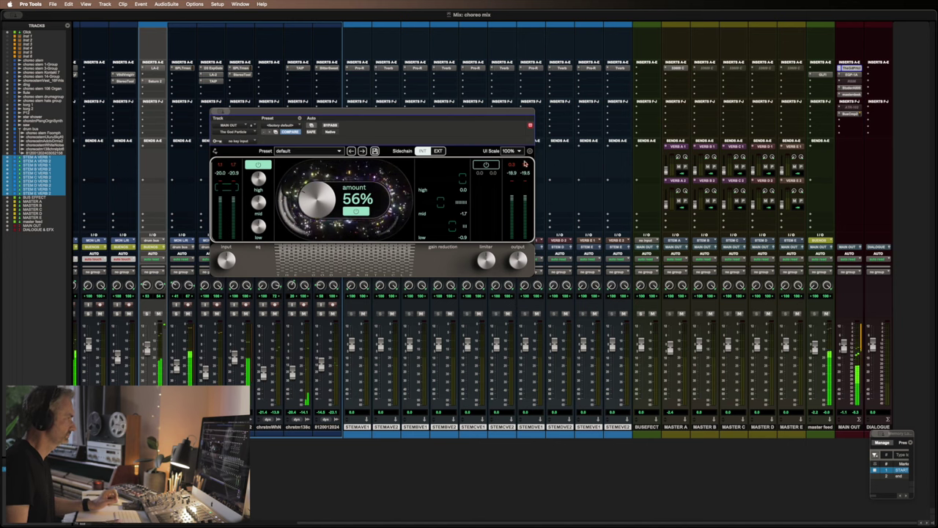
click(487, 165)
click(487, 165)
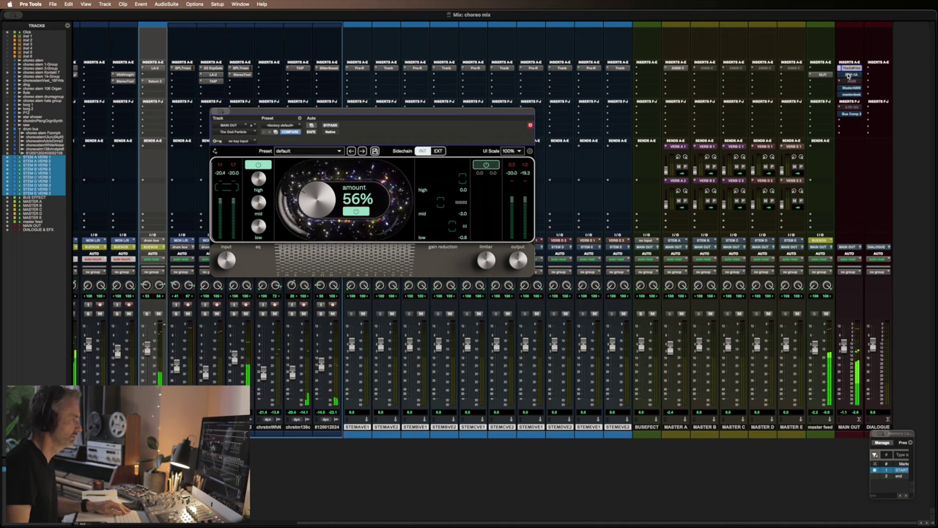
click(486, 165)
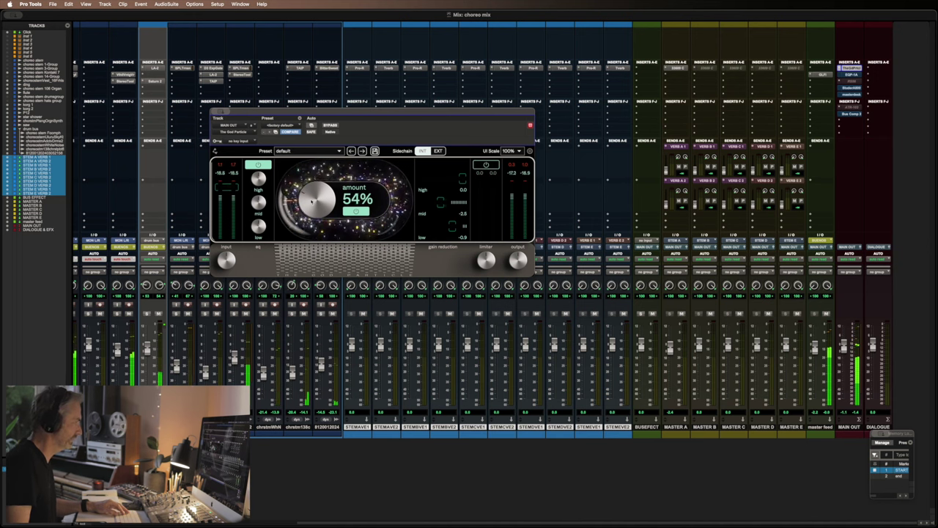
drag(309, 200, 310, 200)
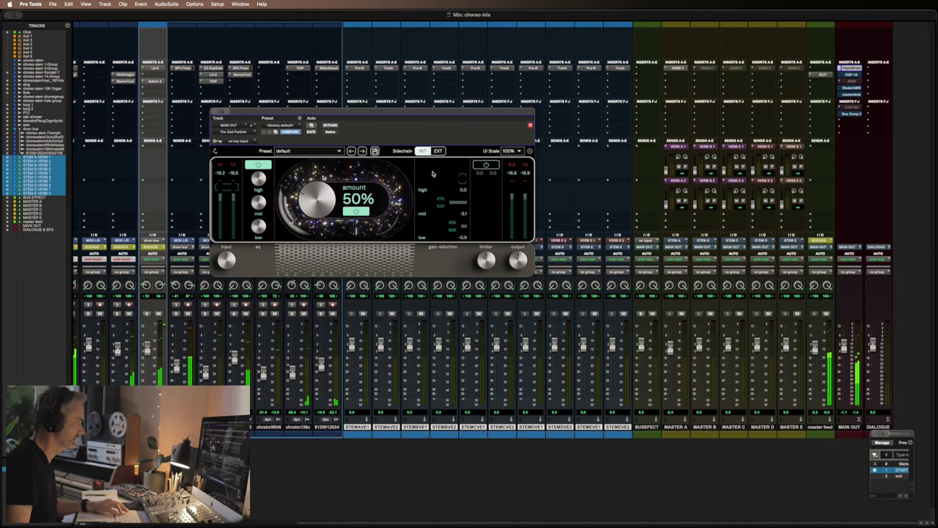
Audition the Pultec, Studer A800, bx_masterdesk and SSL Bus Compressor 2 master plugins in turn.
click(851, 74)
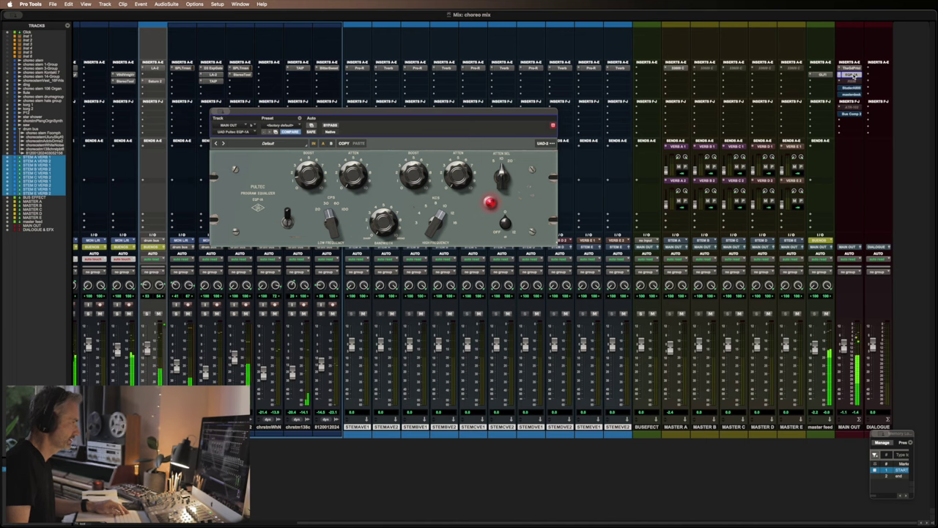
click(851, 88)
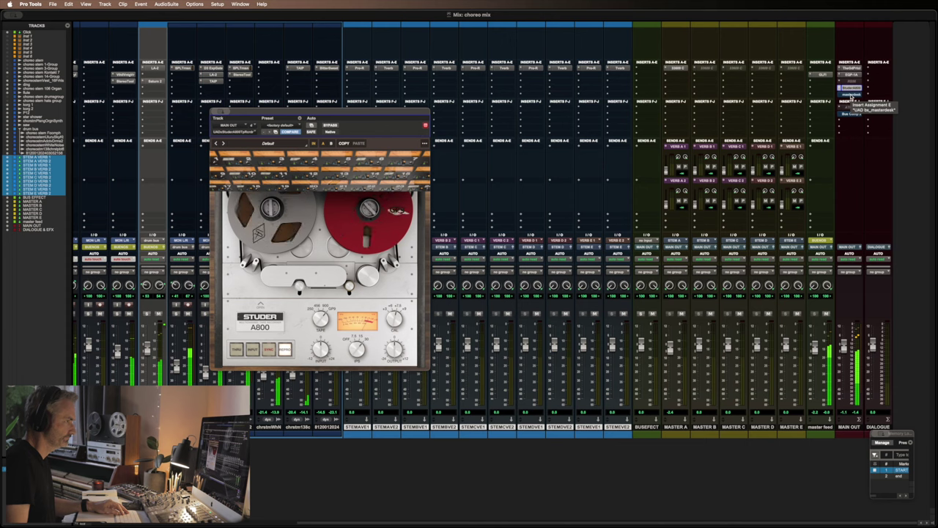
click(850, 95)
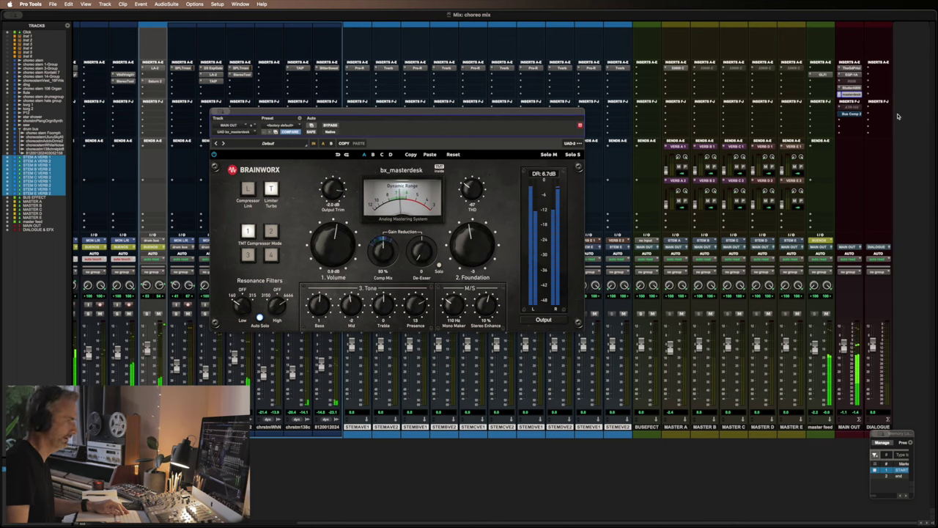
click(850, 114)
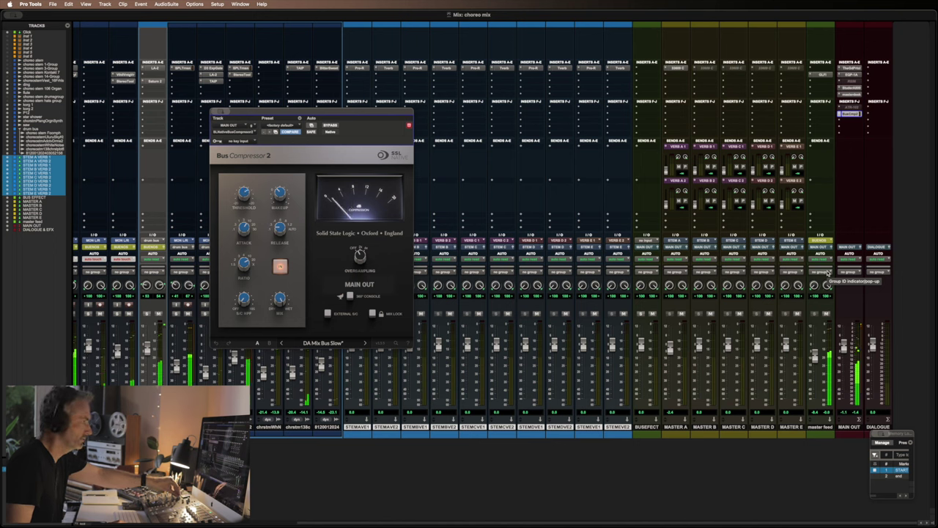
Close Bus Compressor 2 and return to the Edit window zoomed out to the whole song.
key(super+w)
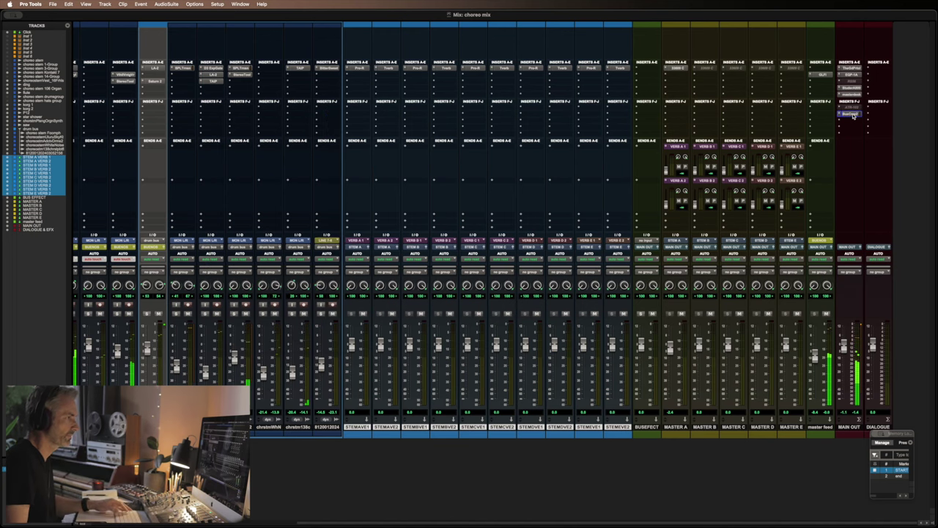
key(super+equal)
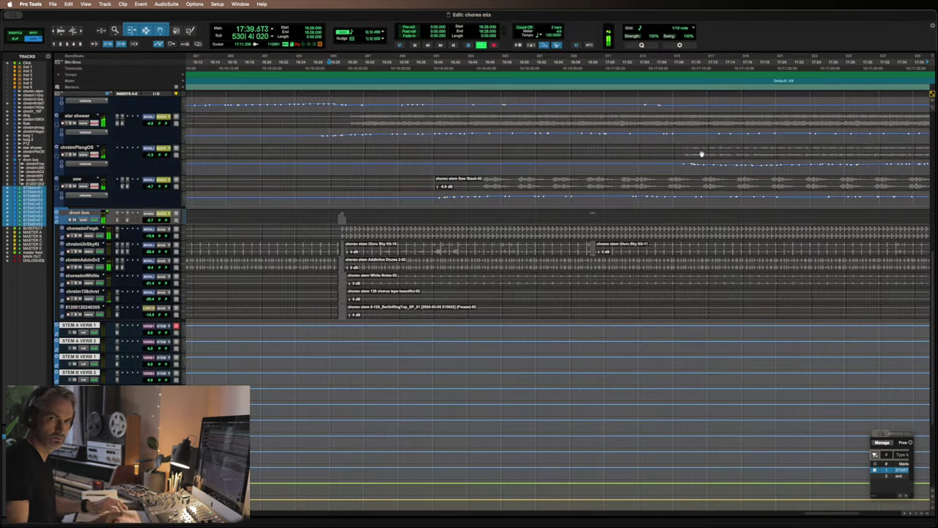
key(super+bracketleft)
key(super+bracketleft)
key(super+bracketleft)
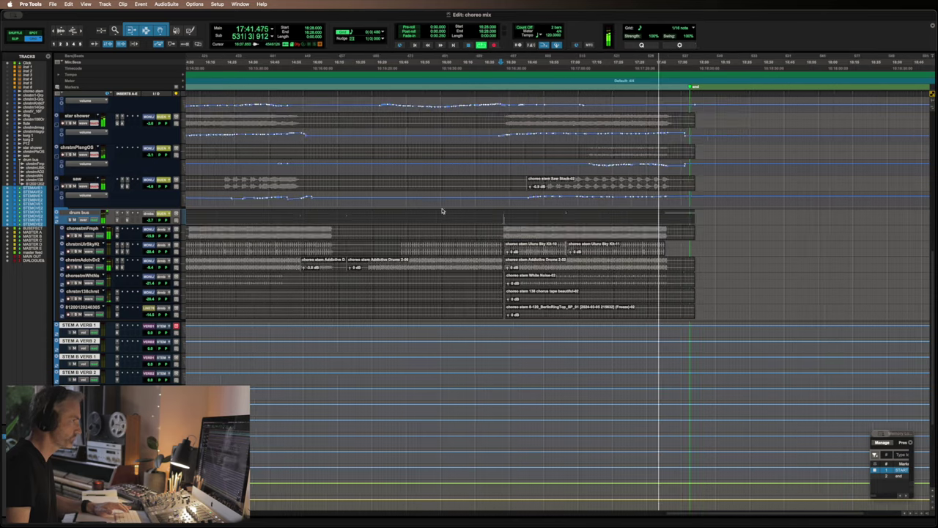
key(super+bracketleft)
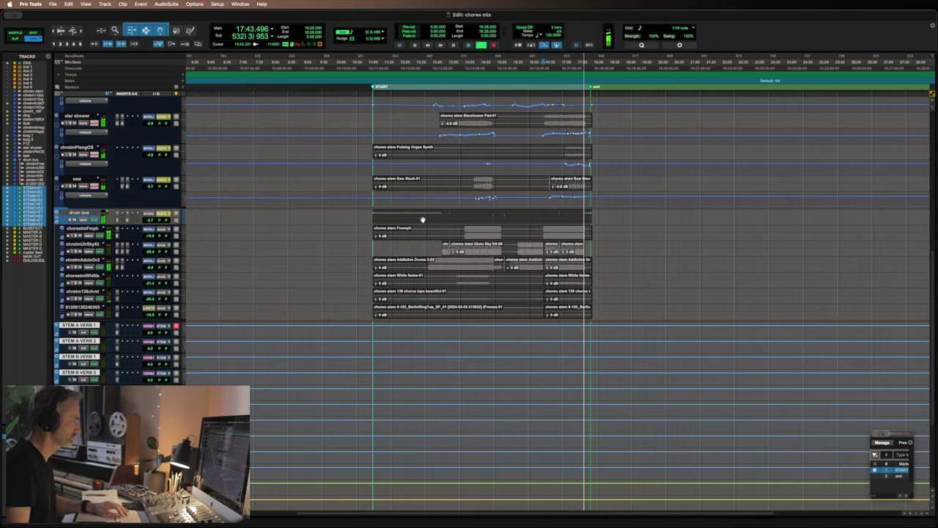
Set the playback position near 14:33 on the drum bus and stop playback.
click(443, 214)
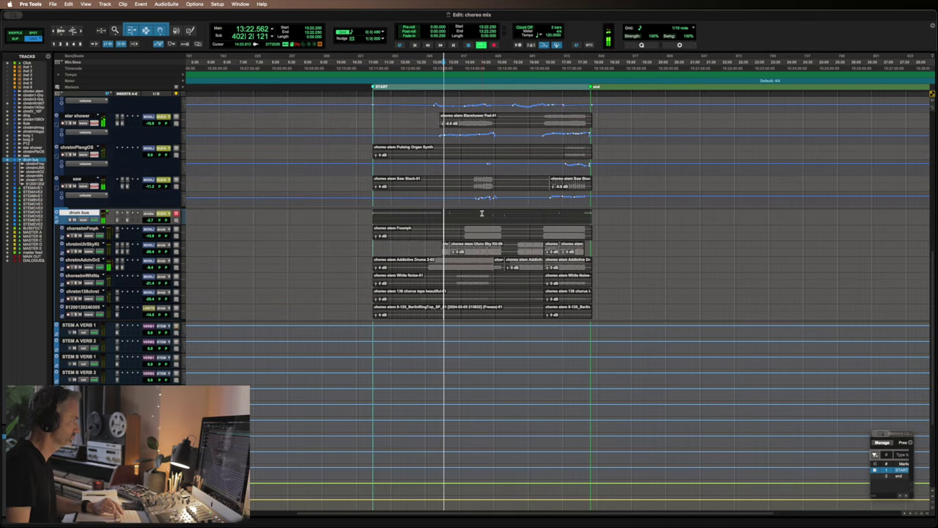
click(482, 213)
key(space)
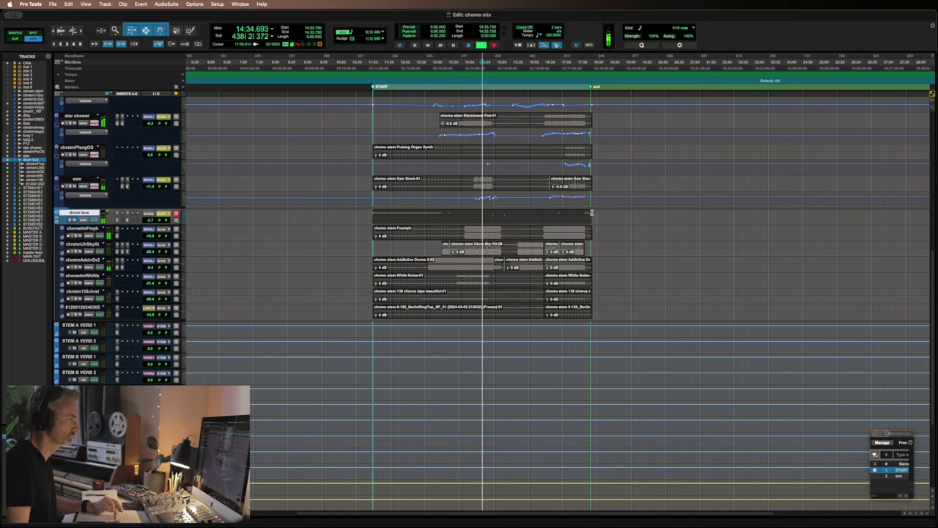